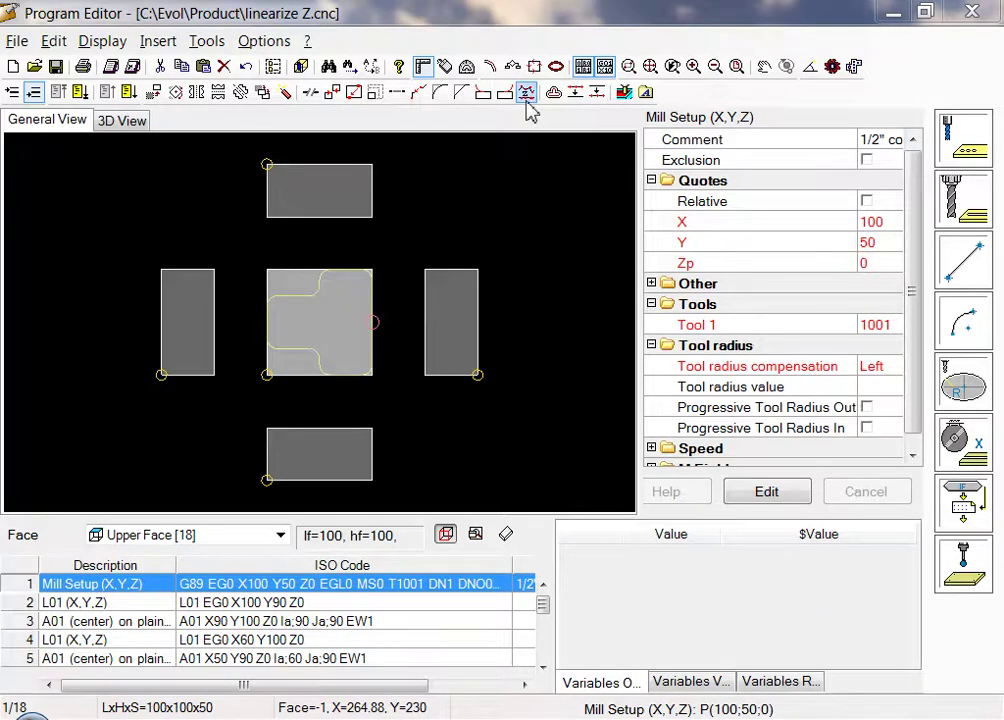
Show the Upper Face profile of linearize Z.cnc as an isometric 3D wireframe
{"action": "left_click", "coordinate": [118, 121]}
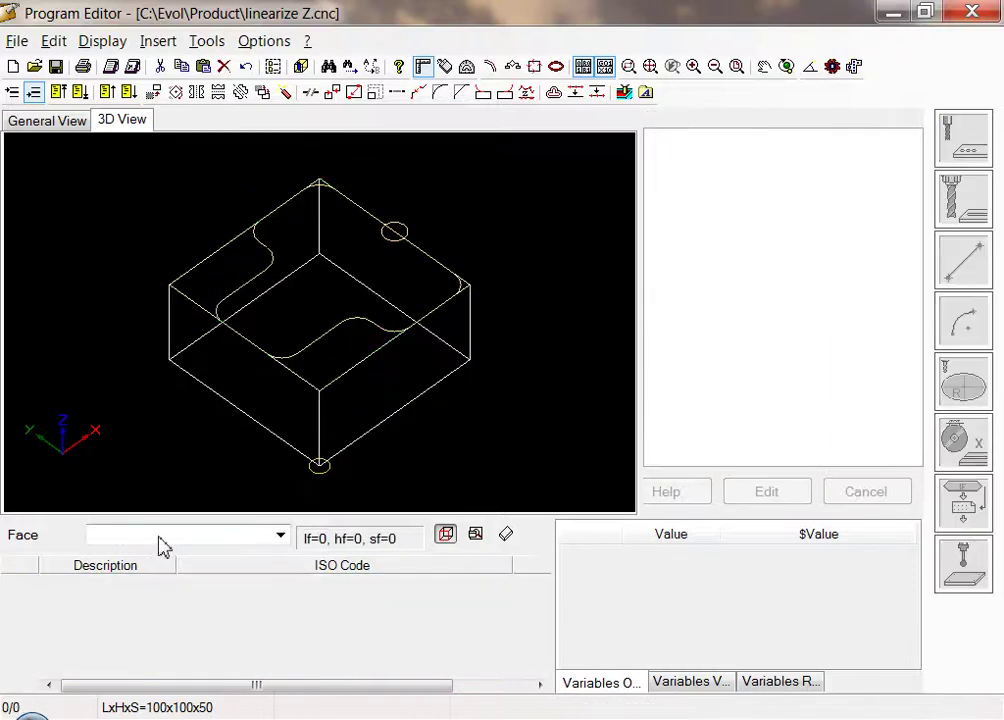
{"action": "left_click", "coordinate": [160, 540]}
{"action": "left_click", "coordinate": [160, 571]}
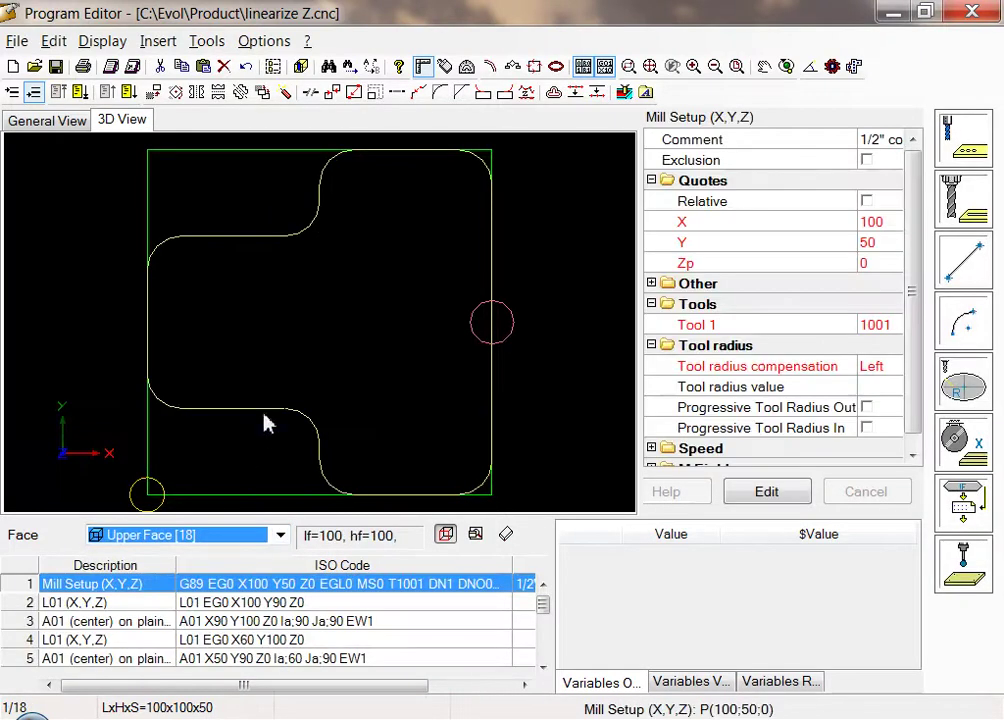
{"action": "left_click", "coordinate": [506, 535]}
Move every contour block to Z -51 with a relative Z Quote
{"action": "left_click", "coordinate": [331, 345]}
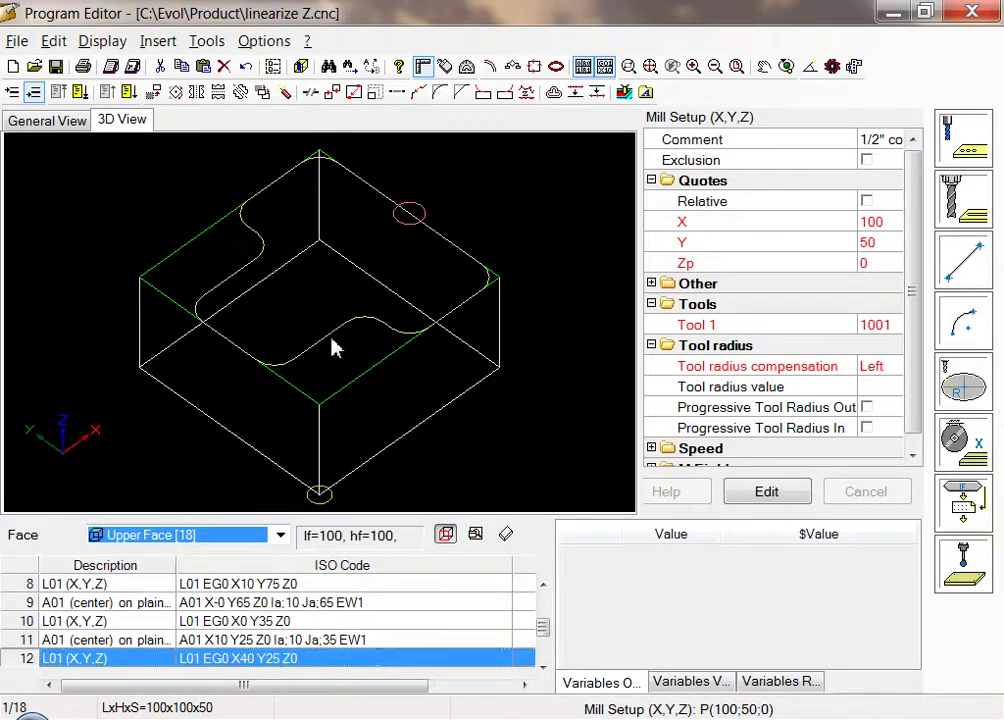
{"action": "left_click", "coordinate": [153, 91]}
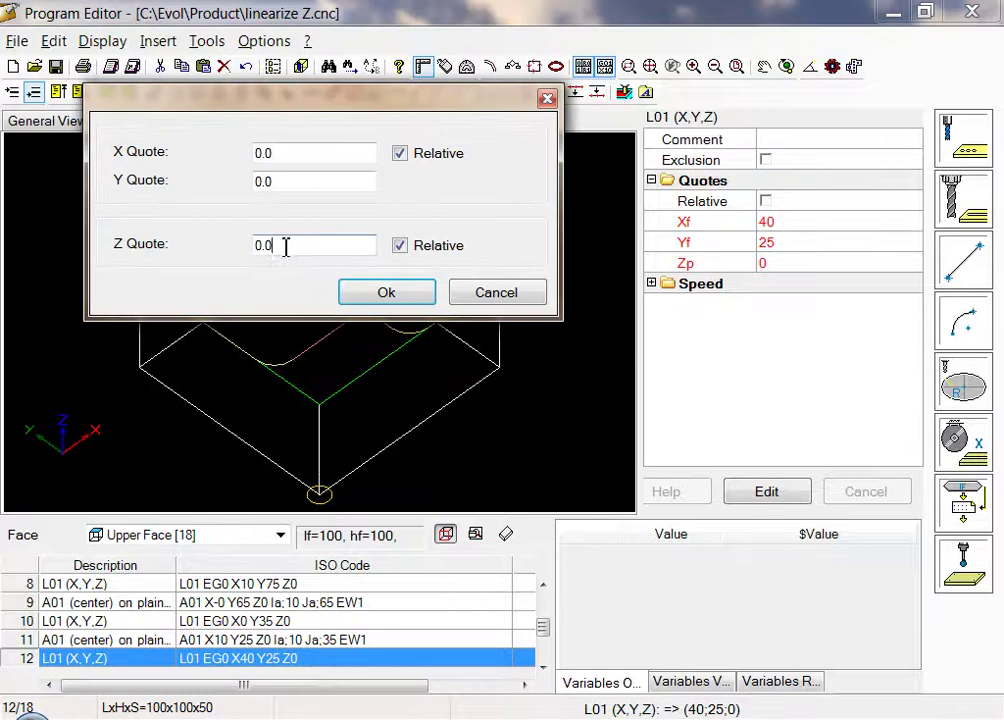
{"action": "left_click_drag", "start_coordinate": [285, 245], "coordinate": [170, 243]}
{"action": "type", "text": "-s-1"}
{"action": "left_click", "coordinate": [387, 303]}
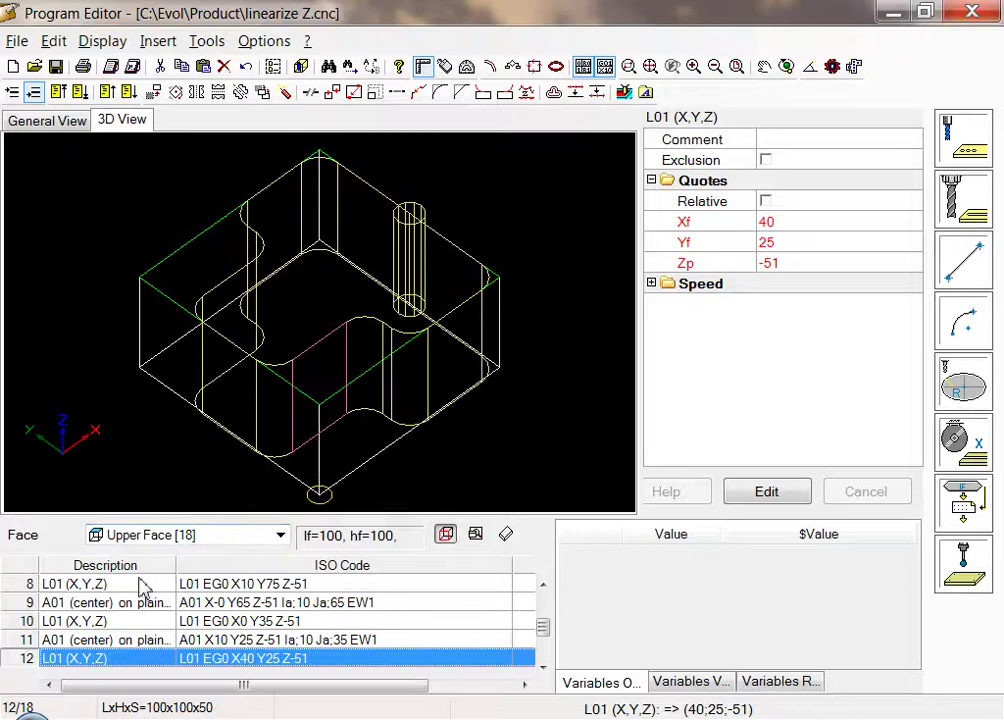
Select the contour move rows 2–18 below the mill setup line
{"action": "scroll", "coordinate": [125, 598], "scroll_direction": "up", "scroll_amount": 3}
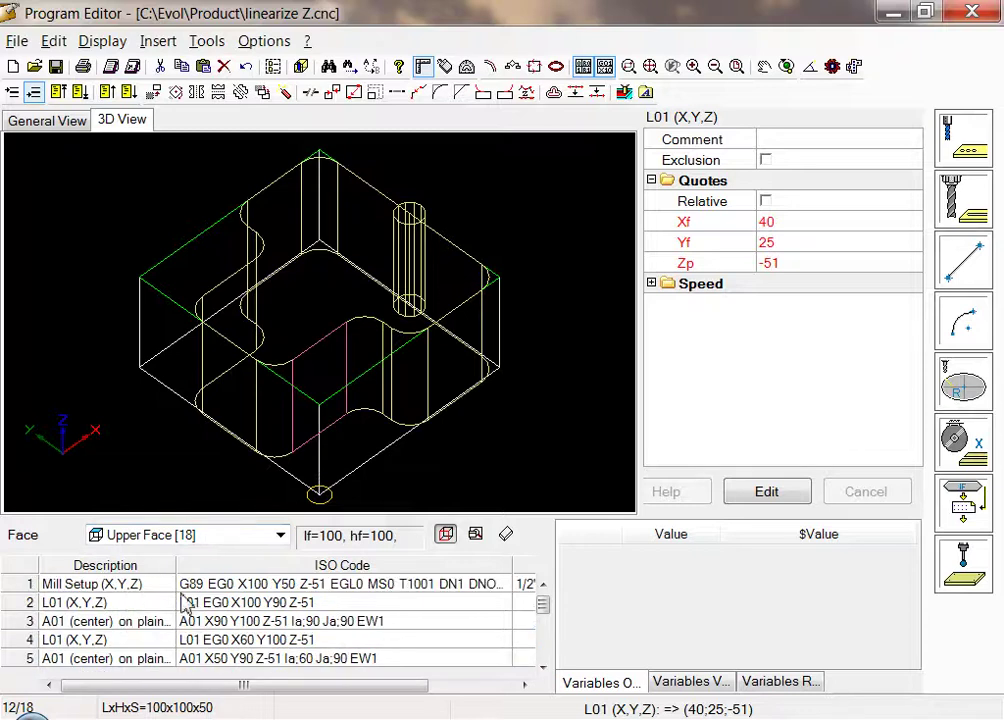
{"action": "left_click", "coordinate": [134, 586]}
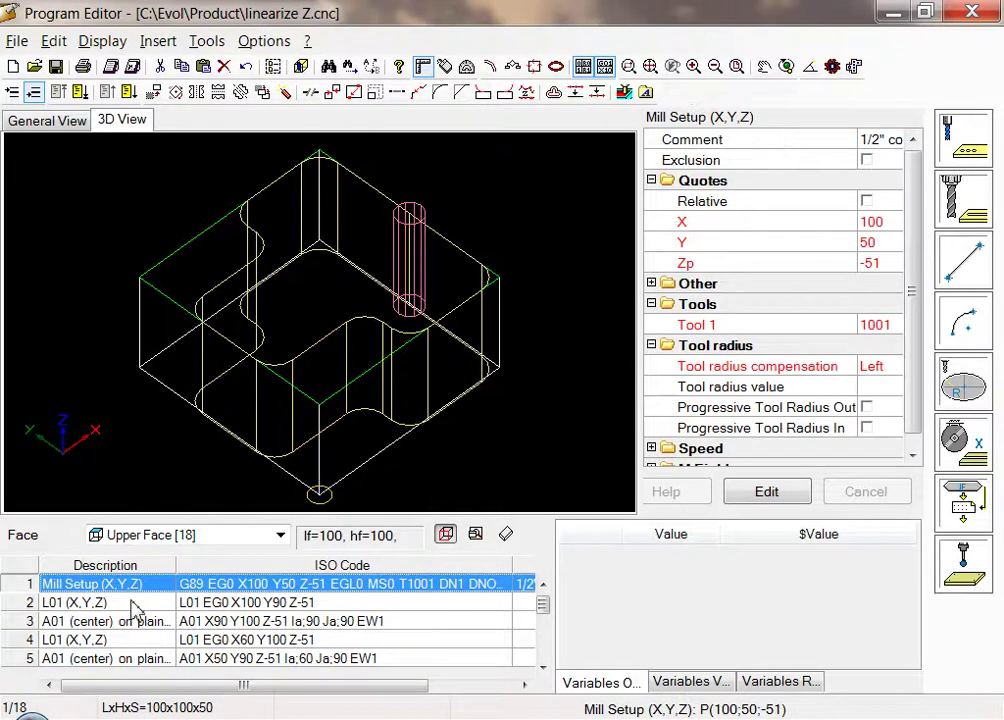
{"action": "left_click", "coordinate": [131, 604]}
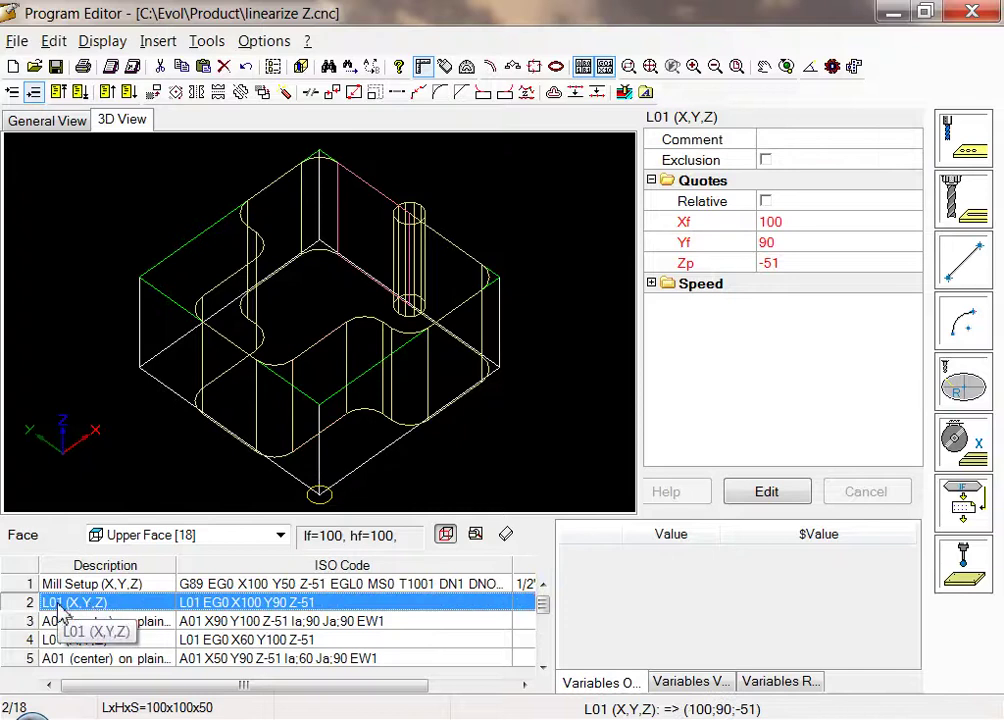
{"action": "key", "text": "shift+Down"}
{"action": "key", "text": "shift+Down"}
{"action": "key", "text": "shift+Down"}
{"action": "key", "text": "shift+Down"}
{"action": "key", "text": "shift+Down"}
{"action": "key", "text": "shift+Down"}
{"action": "key", "text": "shift+Down"}
{"action": "key", "text": "shift+Down"}
{"action": "key", "text": "shift+Down"}
{"action": "key", "text": "shift+Down"}
{"action": "key", "text": "shift+Down"}
{"action": "key", "text": "shift+Down"}
{"action": "key", "text": "shift+Down"}
{"action": "key", "text": "shift+Down"}
{"action": "key", "text": "shift+Down"}
{"action": "key", "text": "shift+Down"}
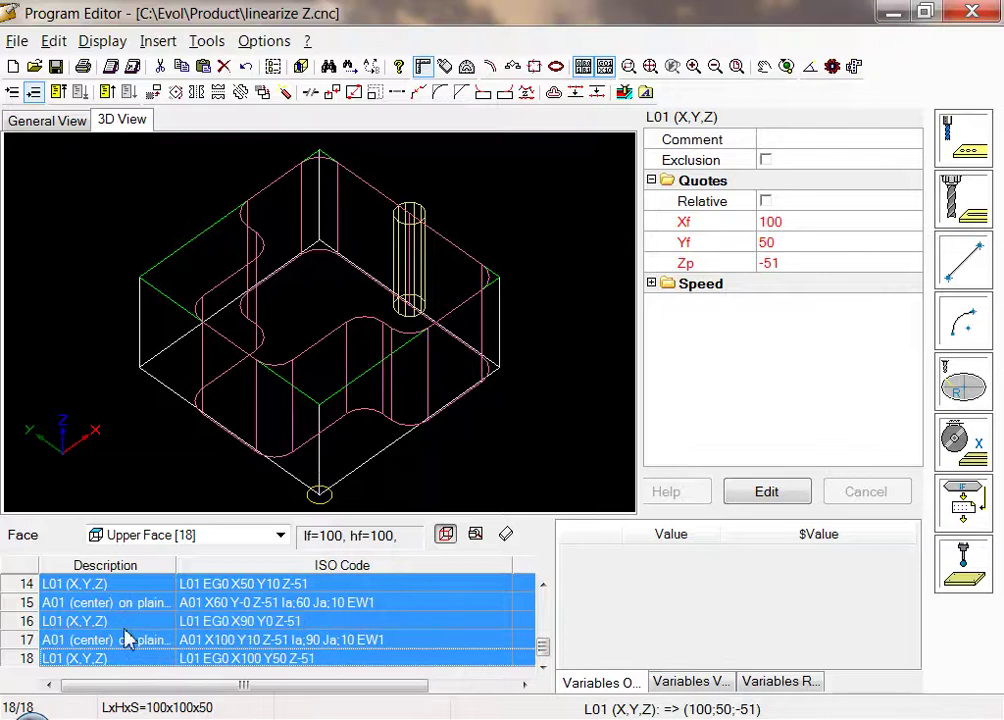
{"action": "left_click_drag", "start_coordinate": [538, 652], "coordinate": [547, 610]}
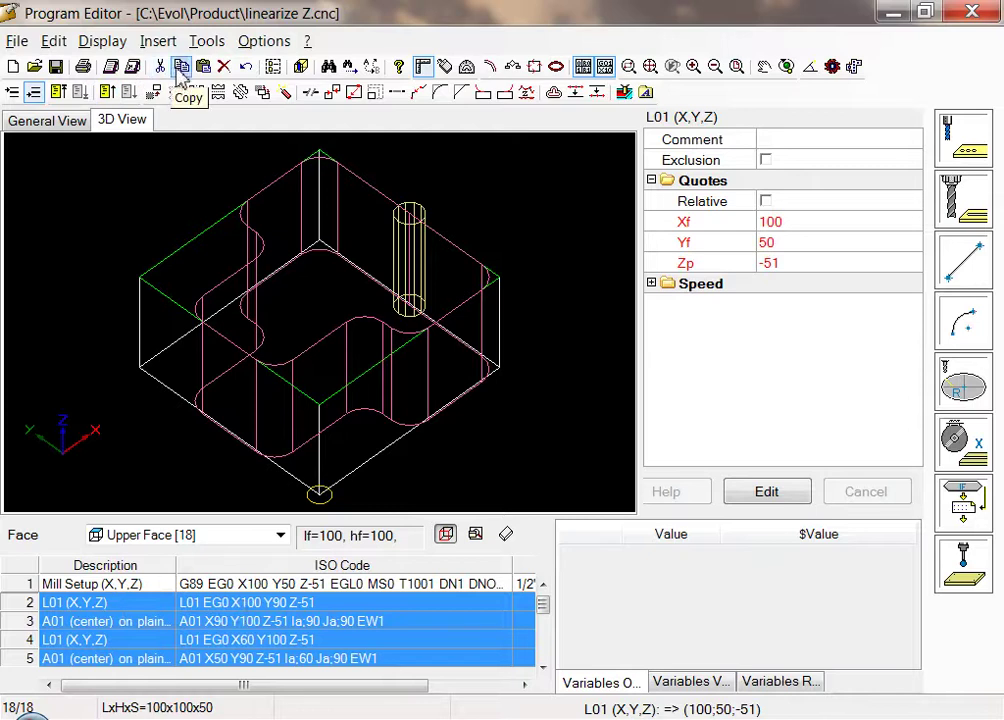
{"action": "left_click_drag", "start_coordinate": [547, 612], "coordinate": [520, 676]}
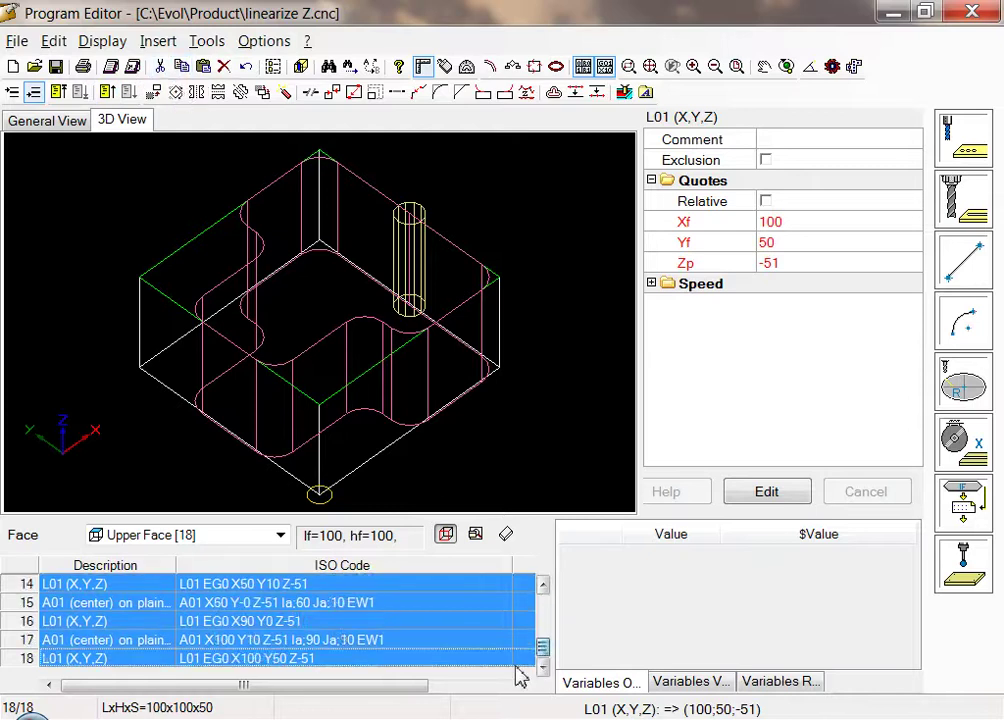
Paste three copies of the contour after the last row, making 69 blocks
{"action": "left_click", "coordinate": [370, 660]}
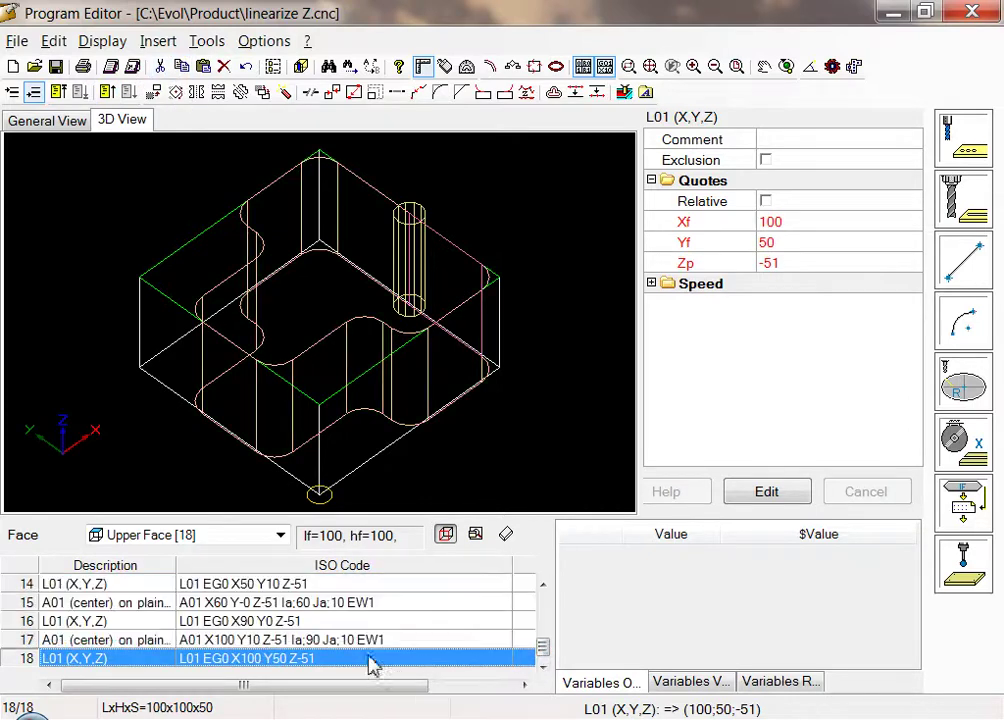
{"action": "left_click", "coordinate": [203, 80]}
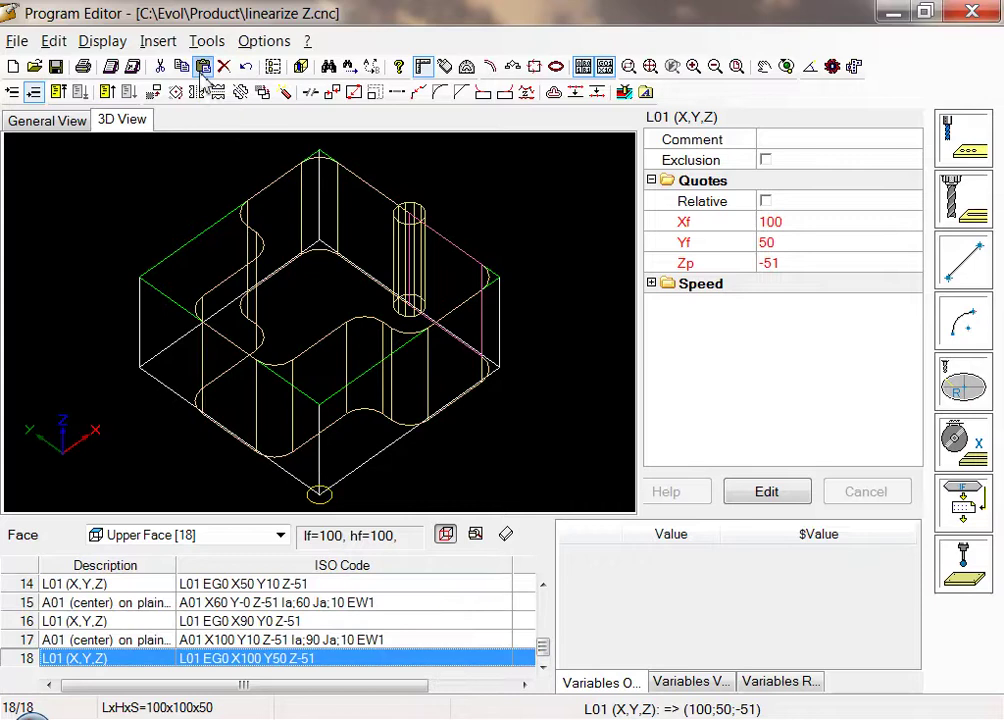
{"action": "left_click", "coordinate": [203, 70]}
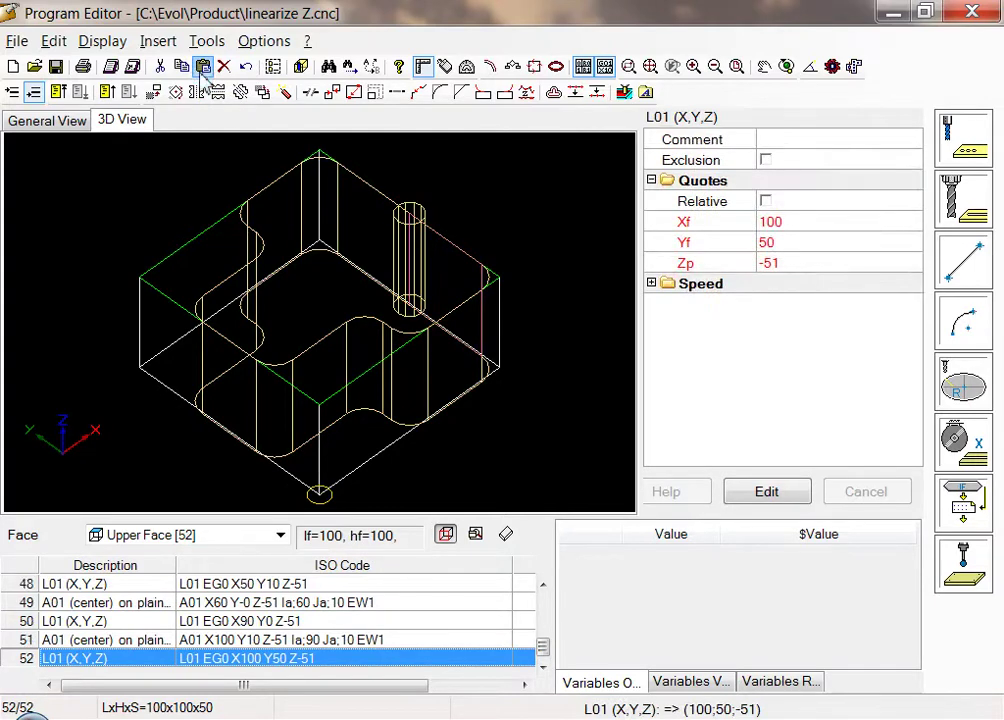
{"action": "left_click", "coordinate": [203, 68]}
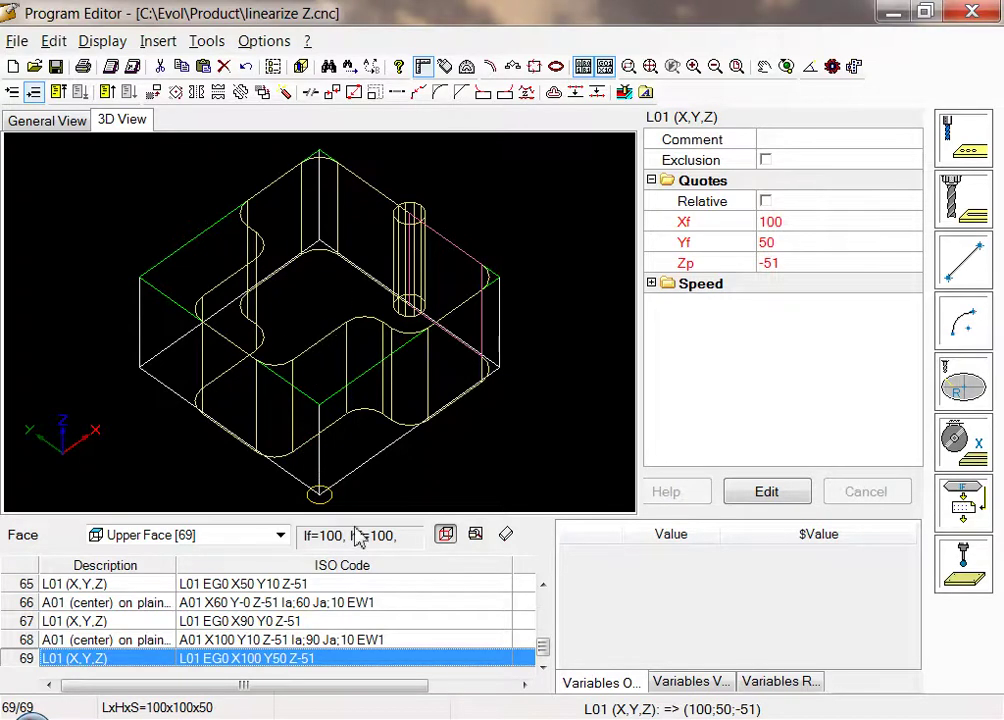
{"action": "left_click_drag", "start_coordinate": [544, 652], "coordinate": [543, 603]}
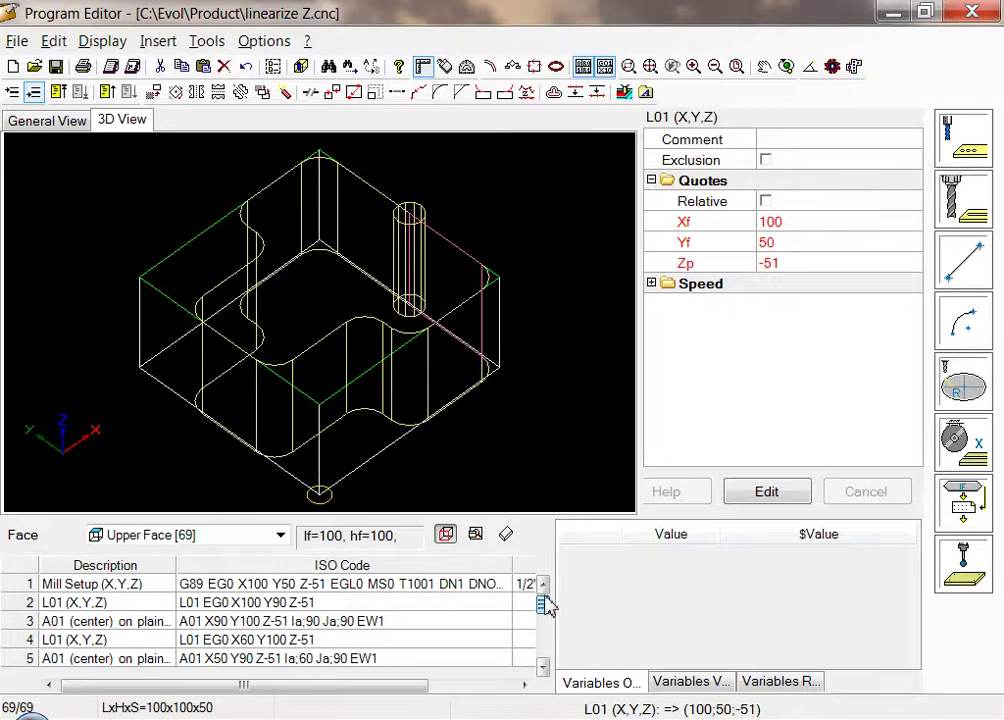
Change the Mill Setup Zp from -51 to 0, then select the final program row
{"action": "left_click", "coordinate": [122, 595]}
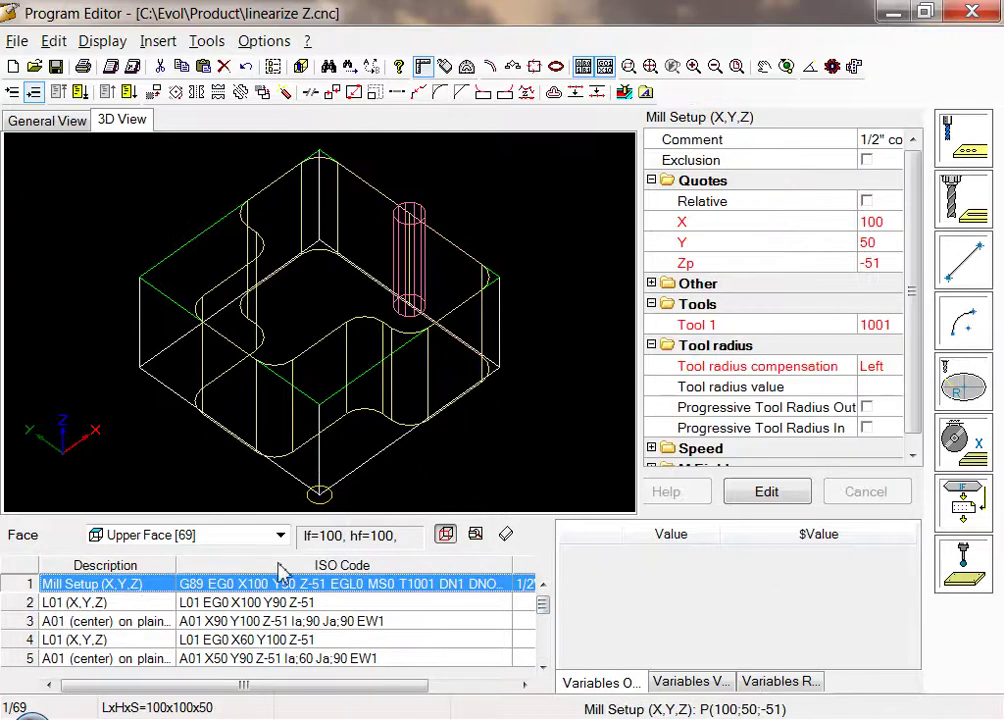
{"action": "left_click", "coordinate": [880, 265]}
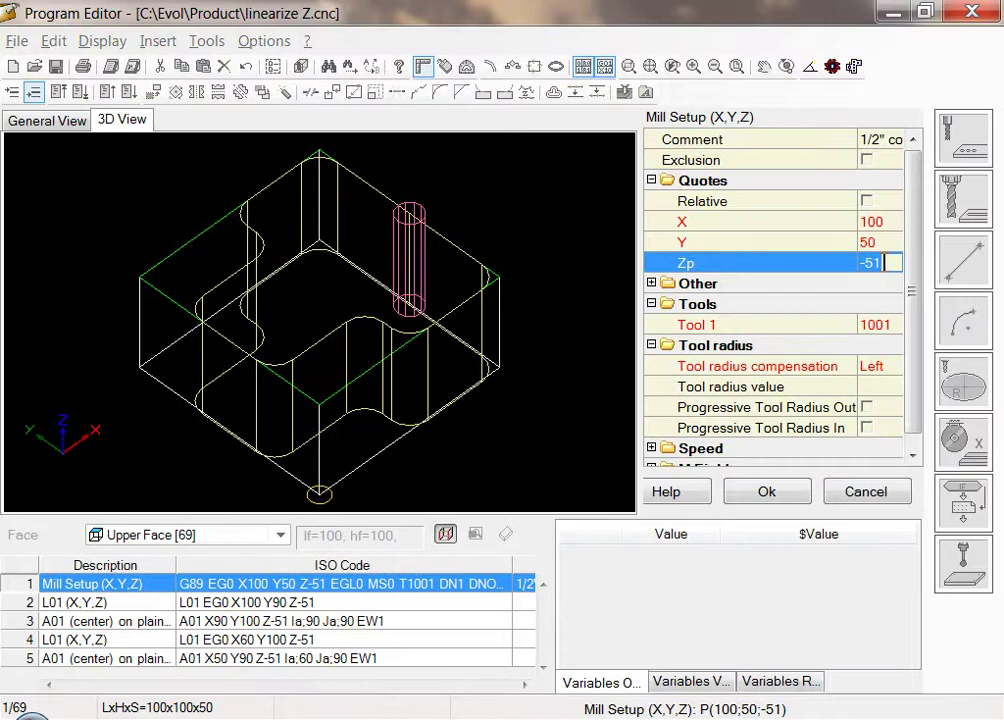
{"action": "type", "text": "0"}
{"action": "key", "text": "Tab"}
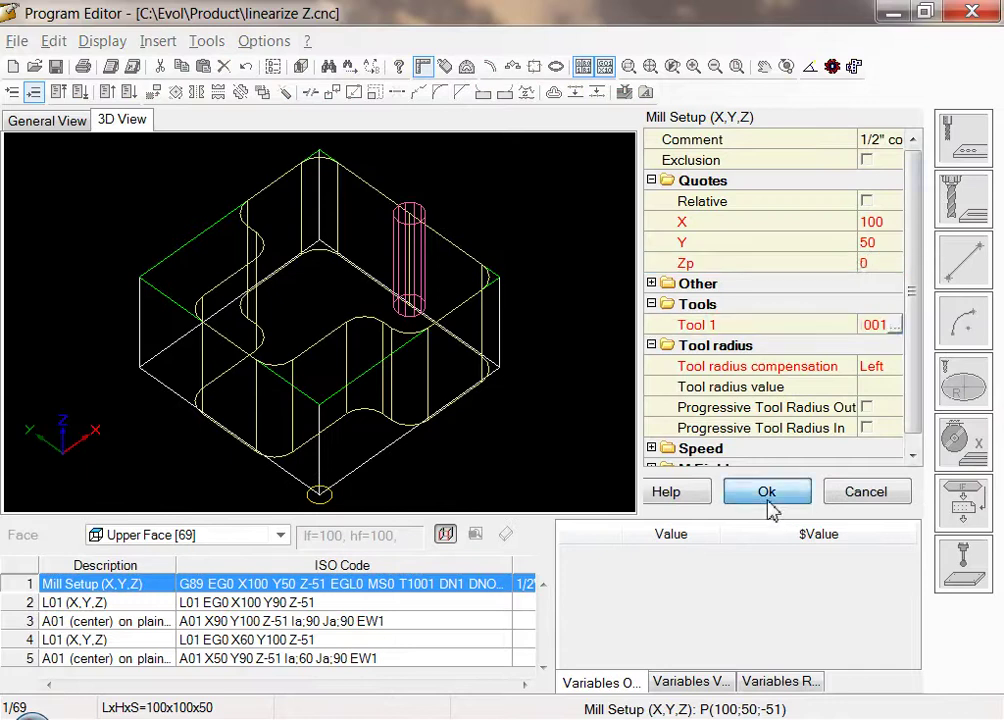
{"action": "left_click", "coordinate": [768, 506]}
{"action": "left_click_drag", "start_coordinate": [538, 592], "coordinate": [531, 668]}
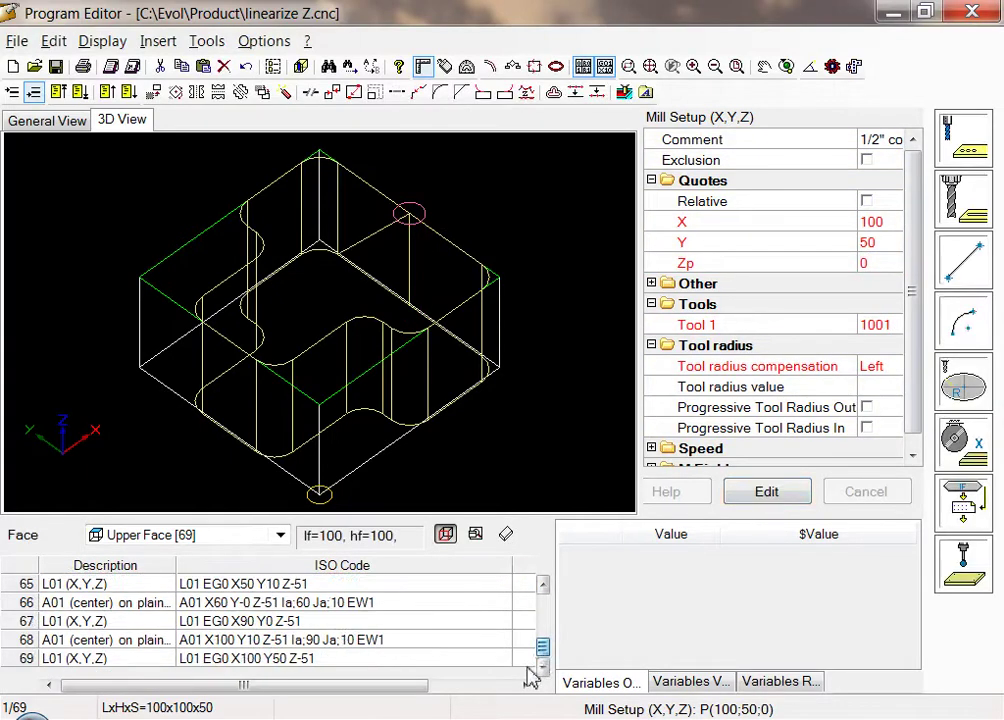
{"action": "left_click", "coordinate": [455, 660]}
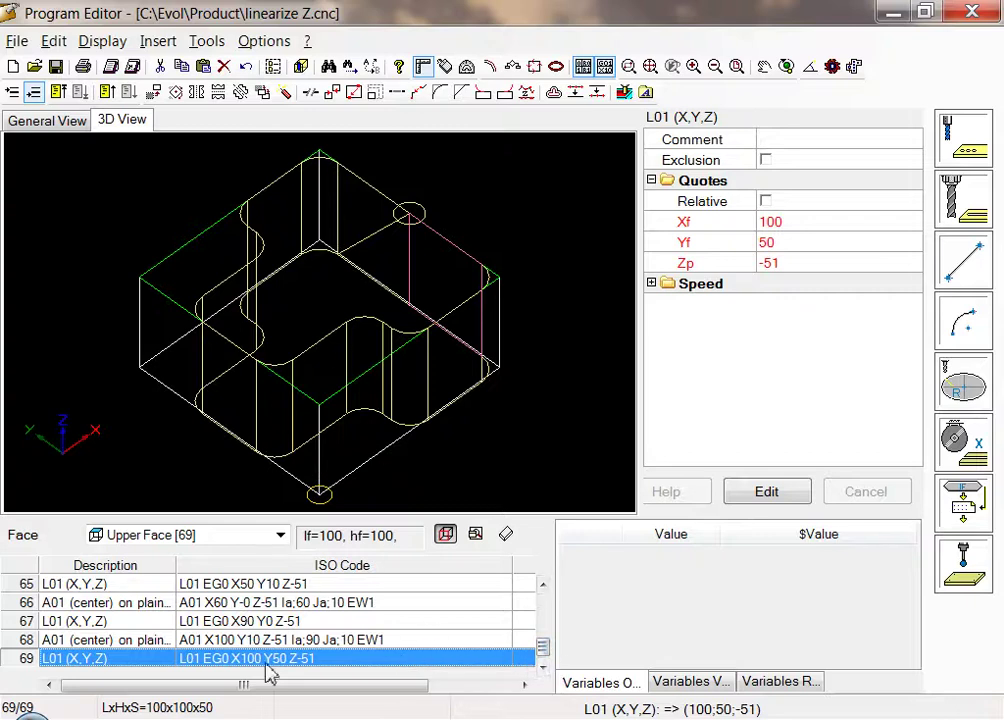
{"action": "left_click_drag", "start_coordinate": [548, 658], "coordinate": [550, 600]}
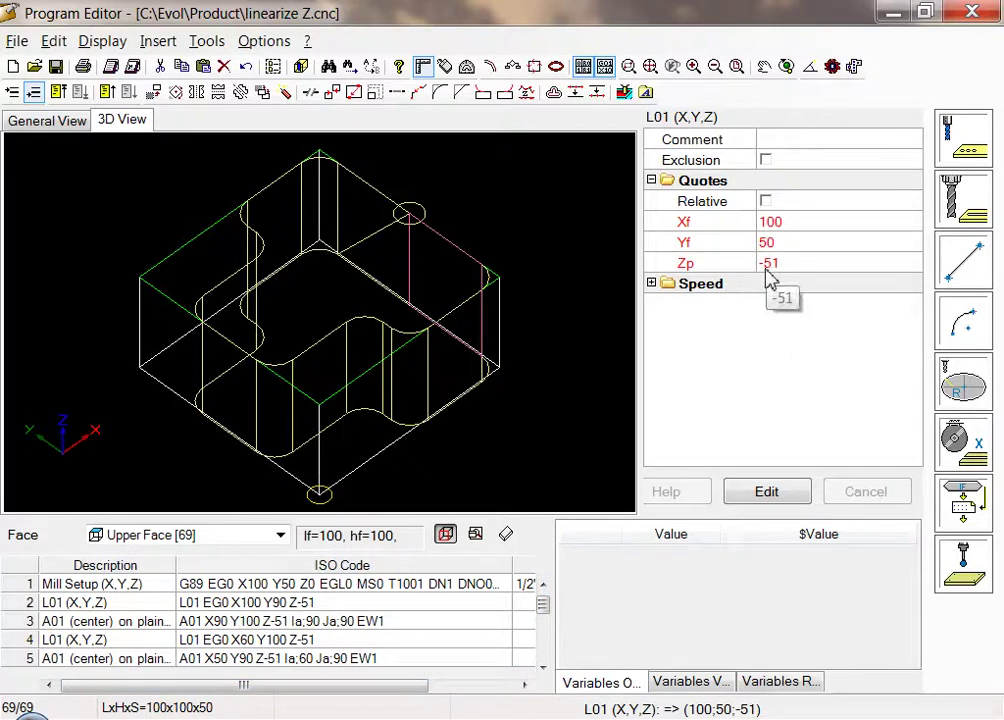
Linearize Z so the four passes ramp from Z0 down to -51, checking from the side
{"action": "left_click", "coordinate": [526, 92]}
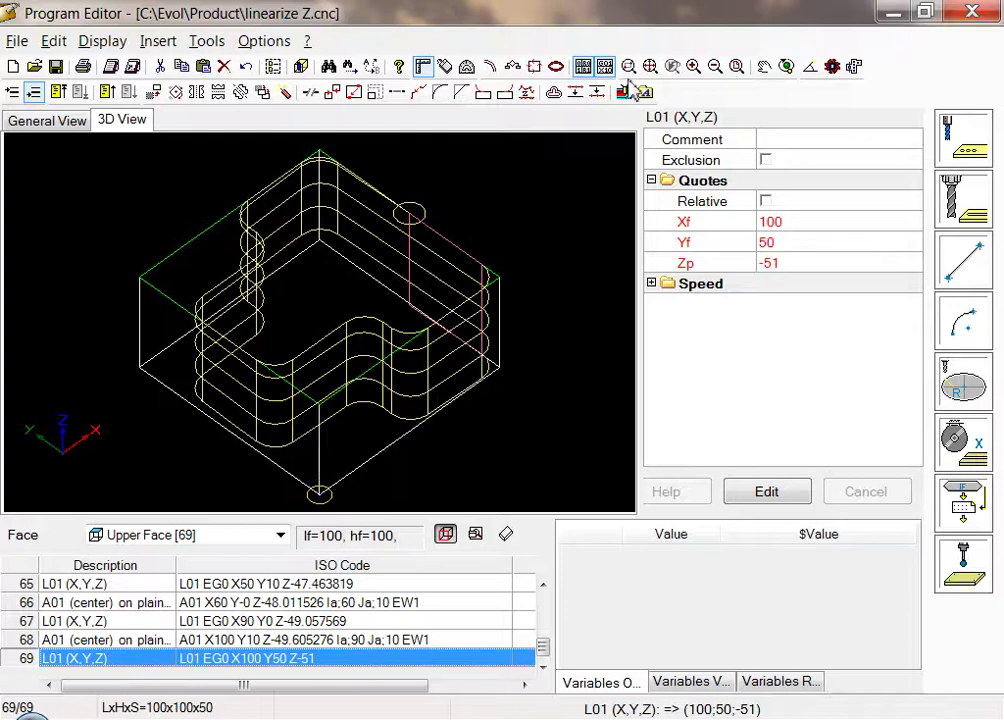
{"action": "left_click_drag", "start_coordinate": [403, 336], "coordinate": [347, 417]}
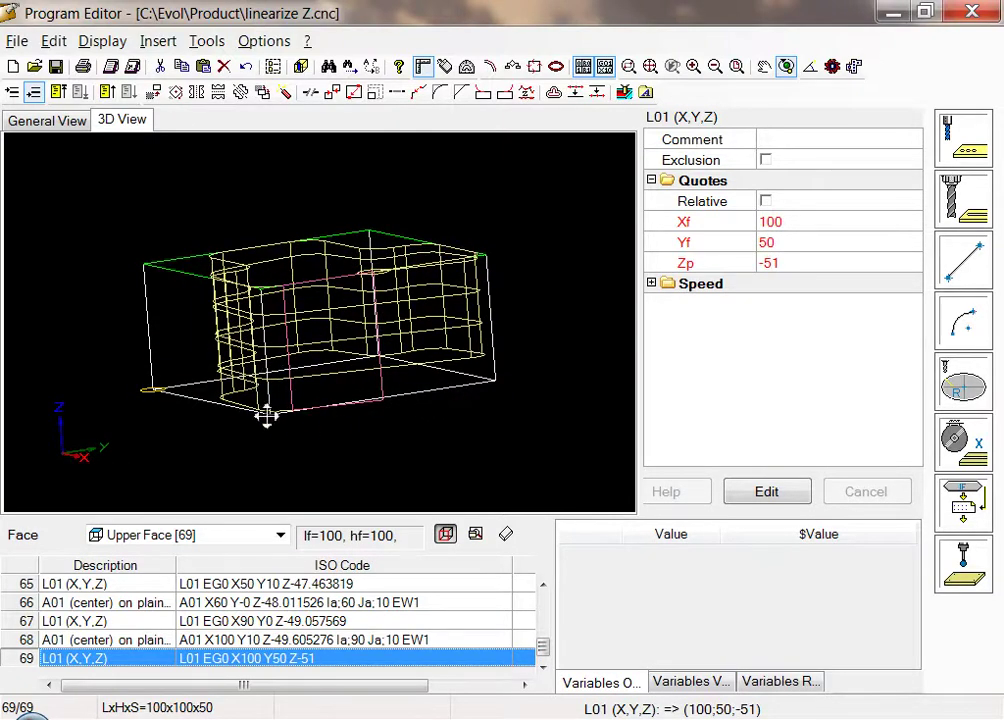
{"action": "left_click_drag", "start_coordinate": [265, 414], "coordinate": [352, 350]}
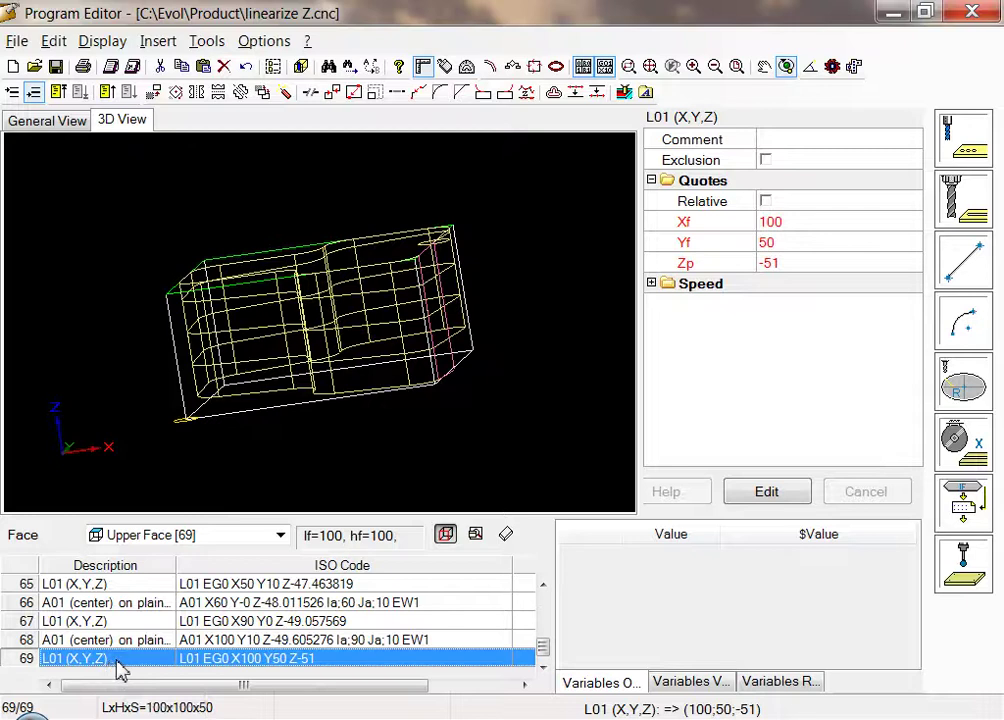
Append another flat contour pass at Z -51, bringing the program to 86 blocks
{"action": "left_click", "coordinate": [202, 66]}
View the toolpath from the Front Face, then reset and orbit to an oblique view
{"action": "left_click_drag", "start_coordinate": [255, 363], "coordinate": [205, 287]}
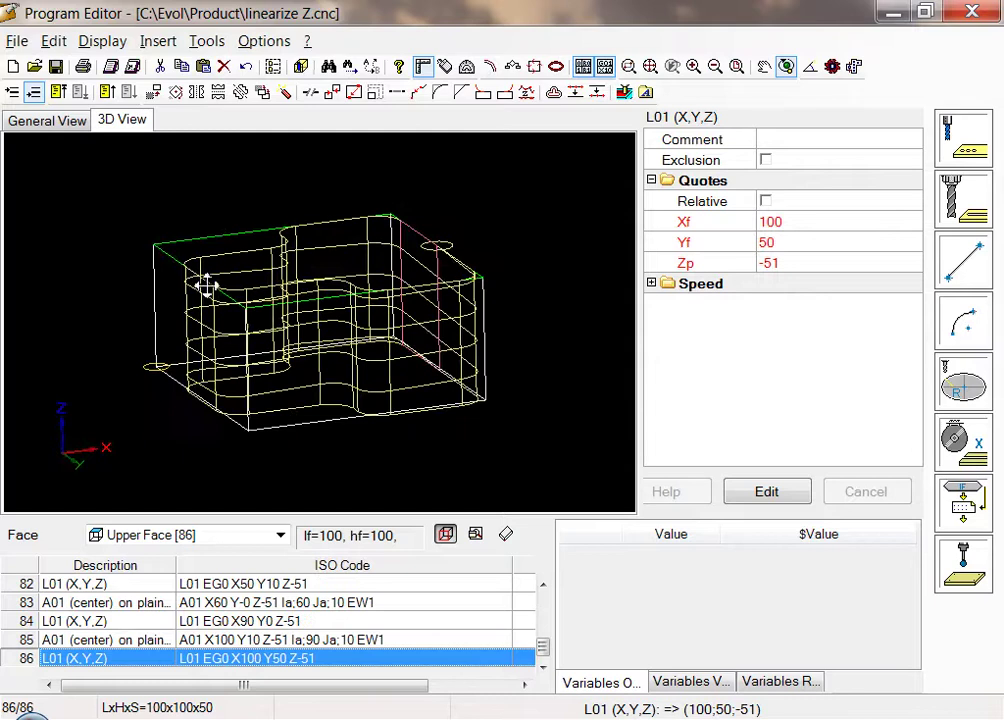
{"action": "left_click", "coordinate": [190, 540]}
{"action": "left_click", "coordinate": [150, 586]}
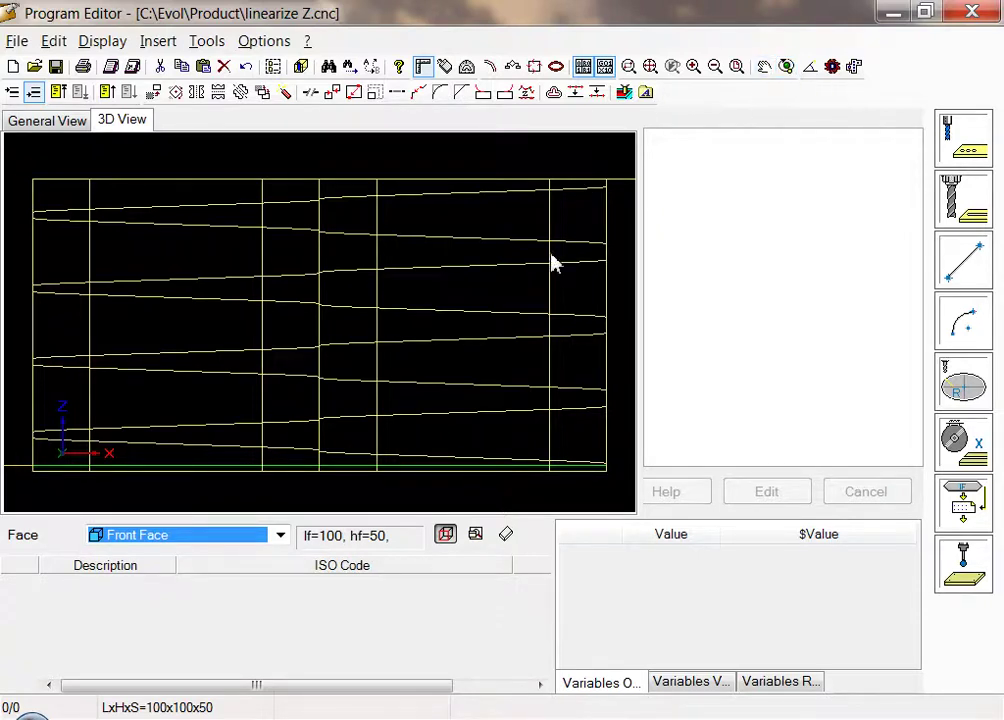
{"action": "left_click", "coordinate": [786, 66]}
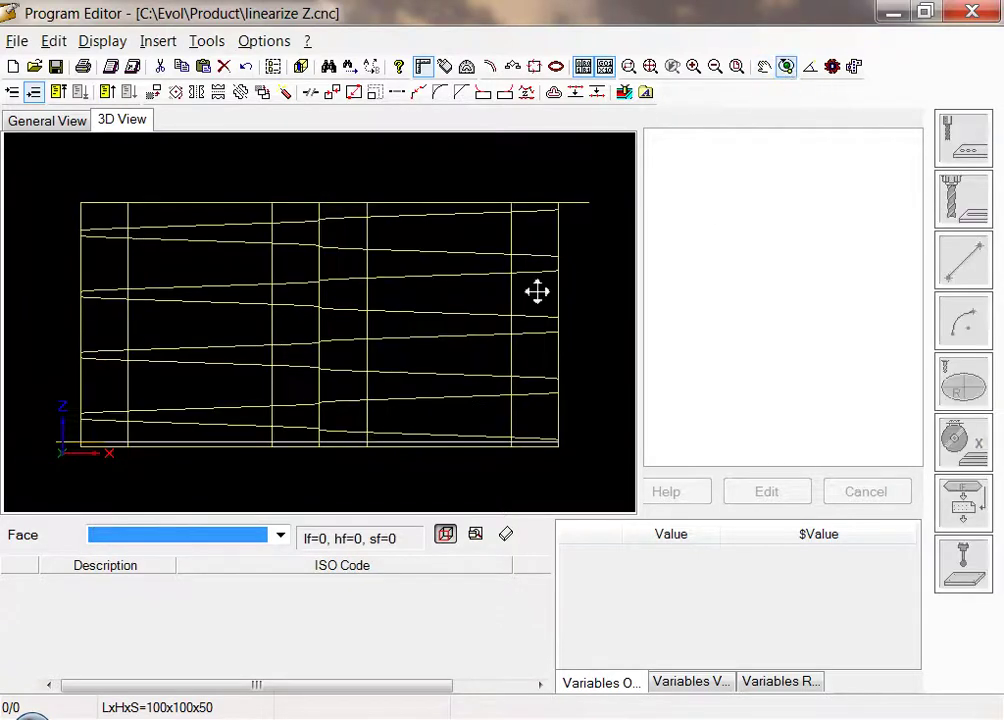
{"action": "left_click_drag", "start_coordinate": [538, 291], "coordinate": [498, 428]}
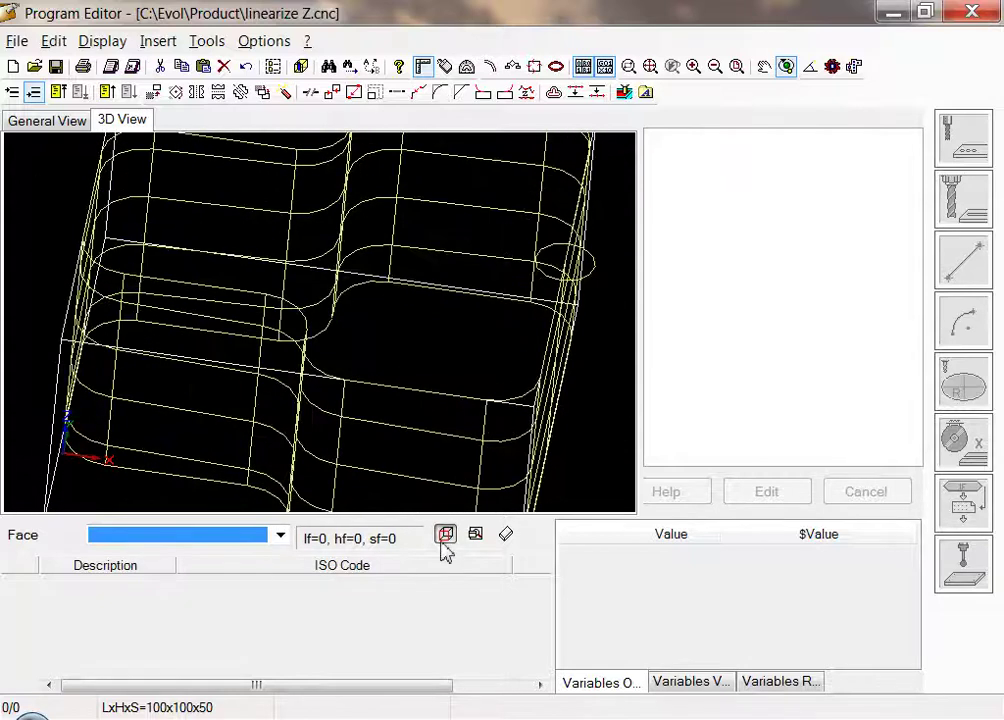
Return to the Upper Face program in isometric view
{"action": "left_click", "coordinate": [506, 537]}
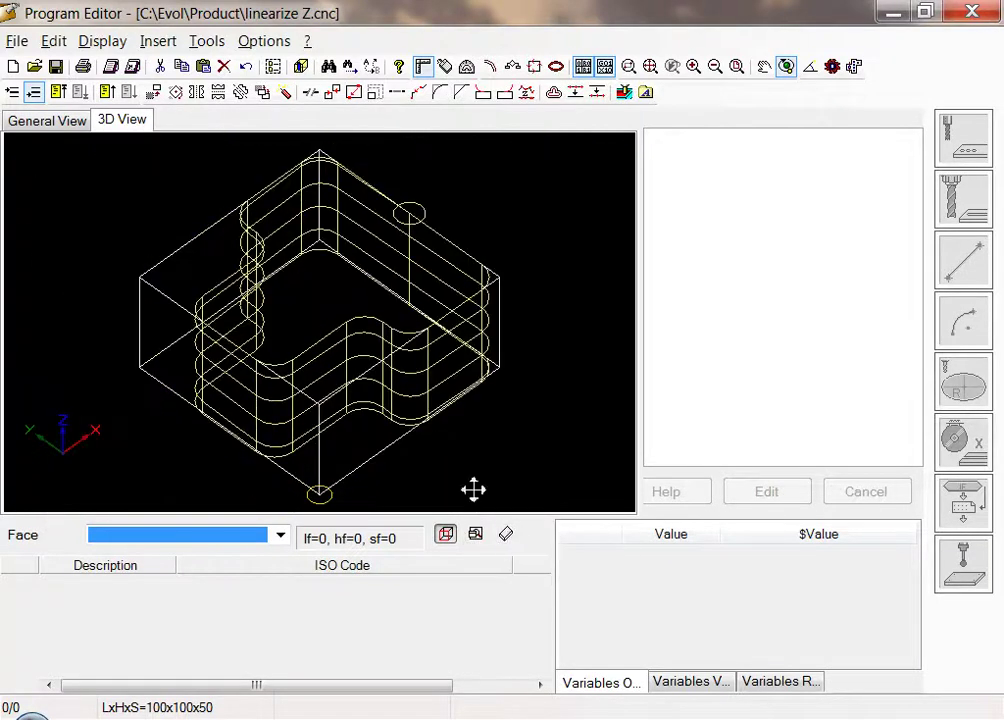
{"action": "left_click", "coordinate": [184, 537]}
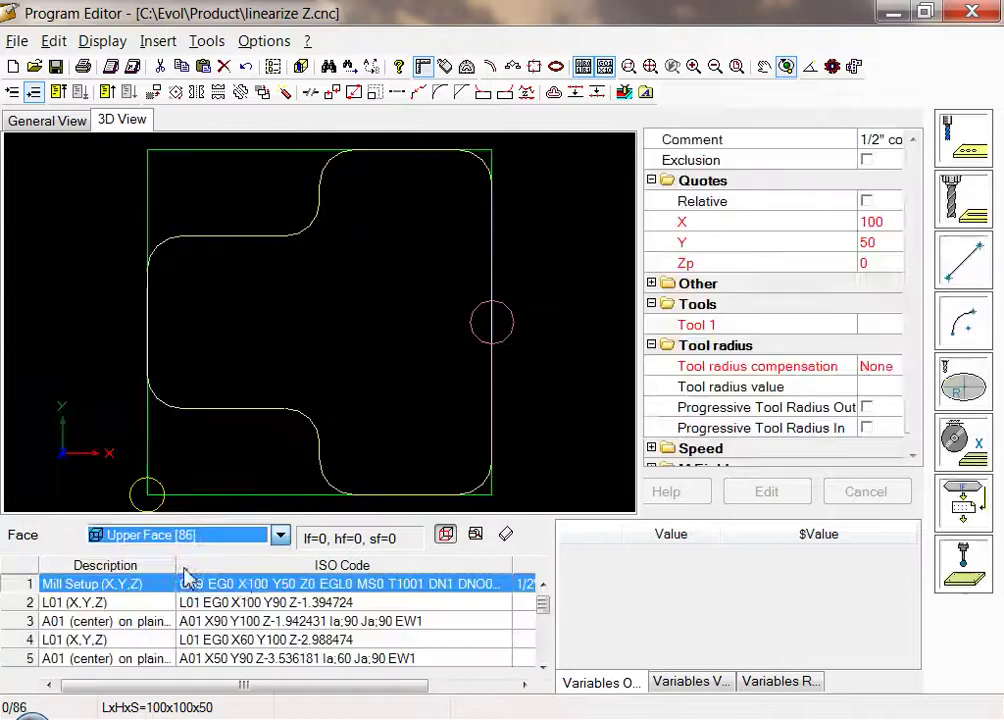
{"action": "left_click", "coordinate": [187, 577]}
{"action": "left_click", "coordinate": [505, 534]}
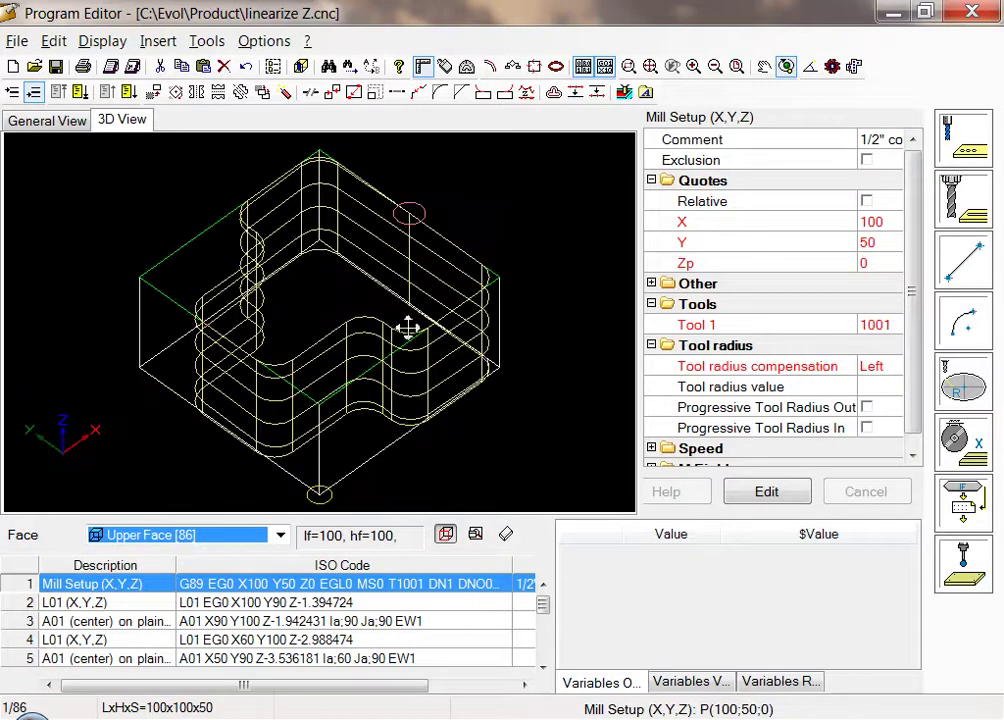
Add an arc lead-in at row 3 with relative X -25 and Y -25
{"action": "left_click", "coordinate": [127, 624]}
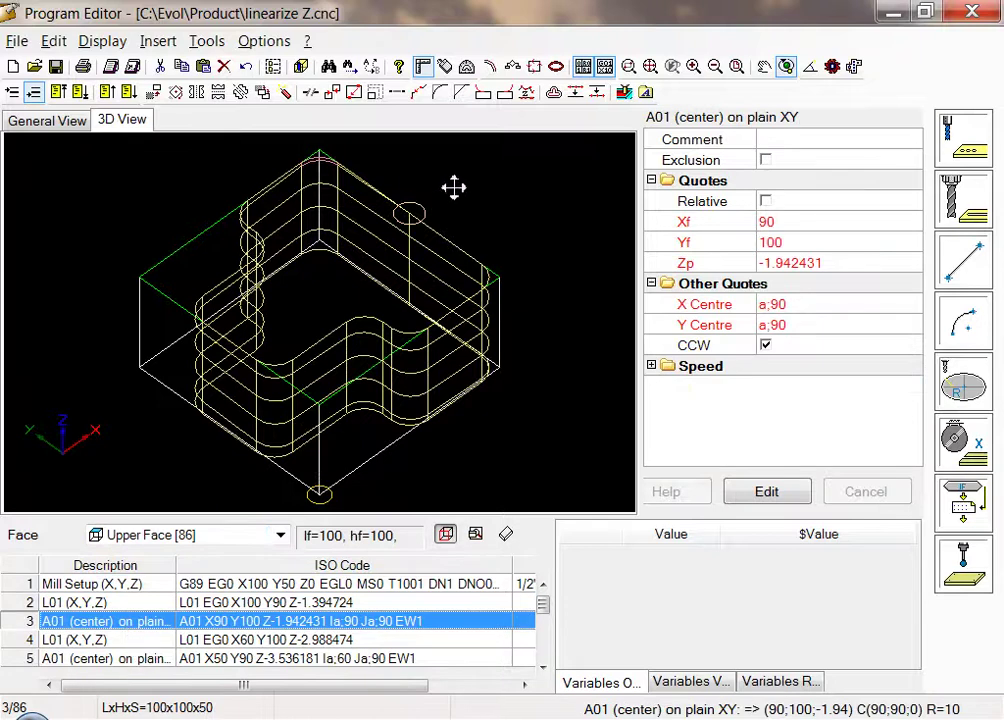
{"action": "left_click", "coordinate": [461, 92]}
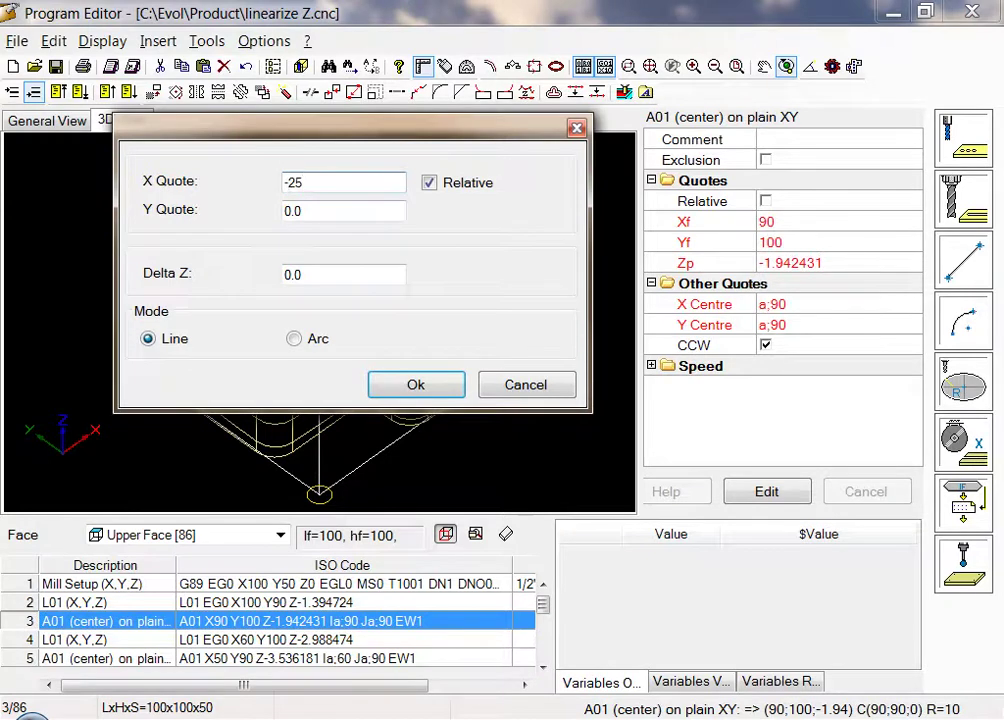
{"action": "key", "text": "Tab"}
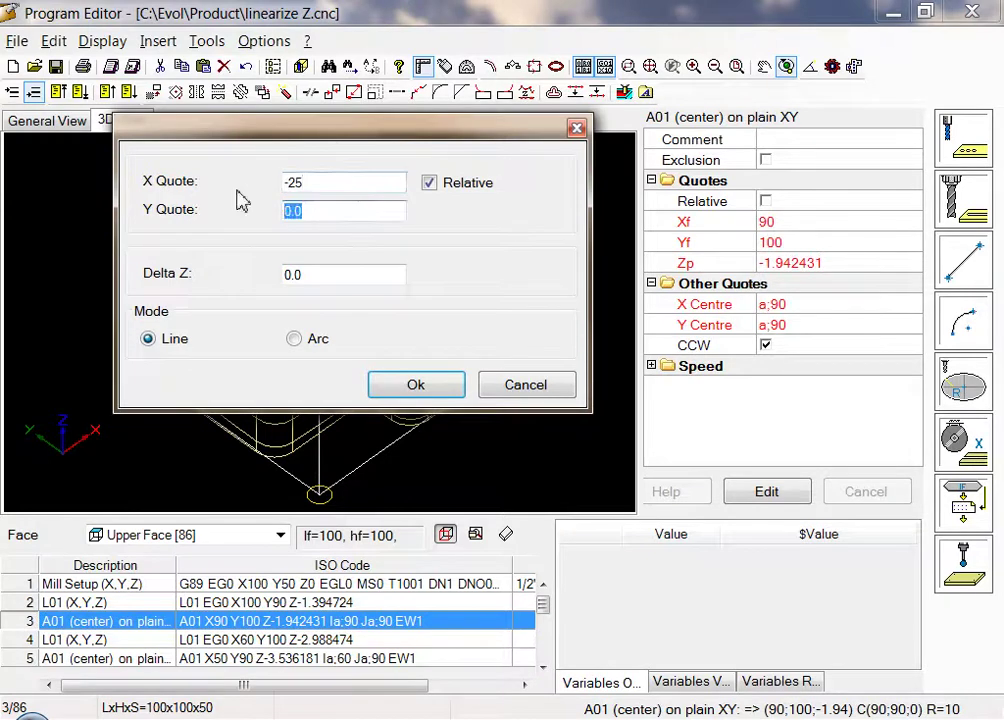
{"action": "type", "text": "-25"}
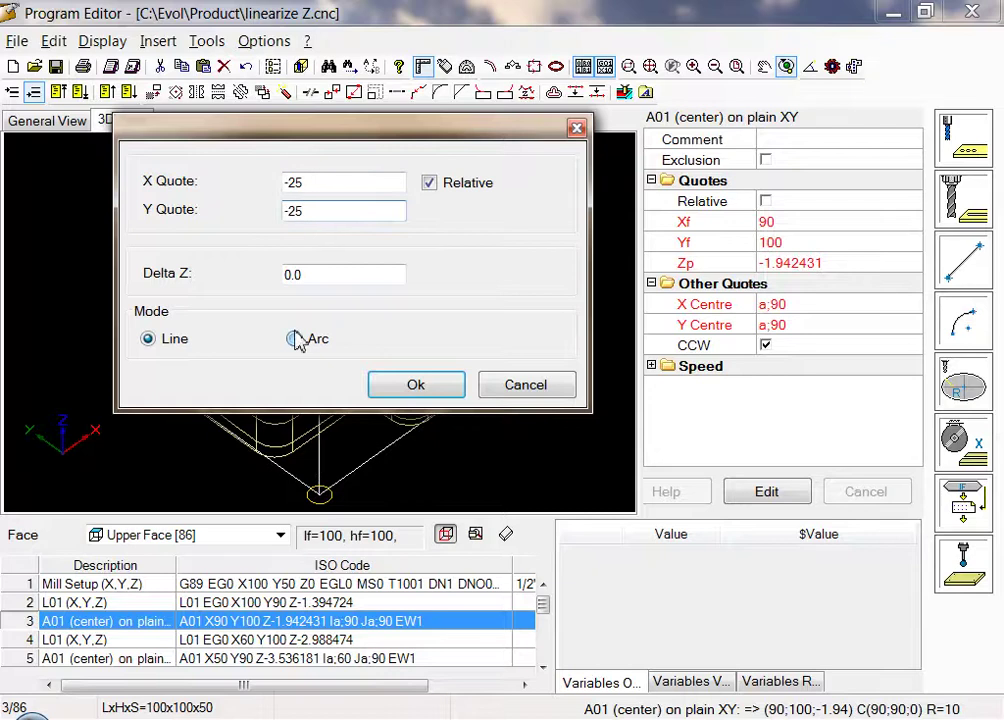
{"action": "left_click", "coordinate": [294, 338]}
{"action": "left_click", "coordinate": [419, 400]}
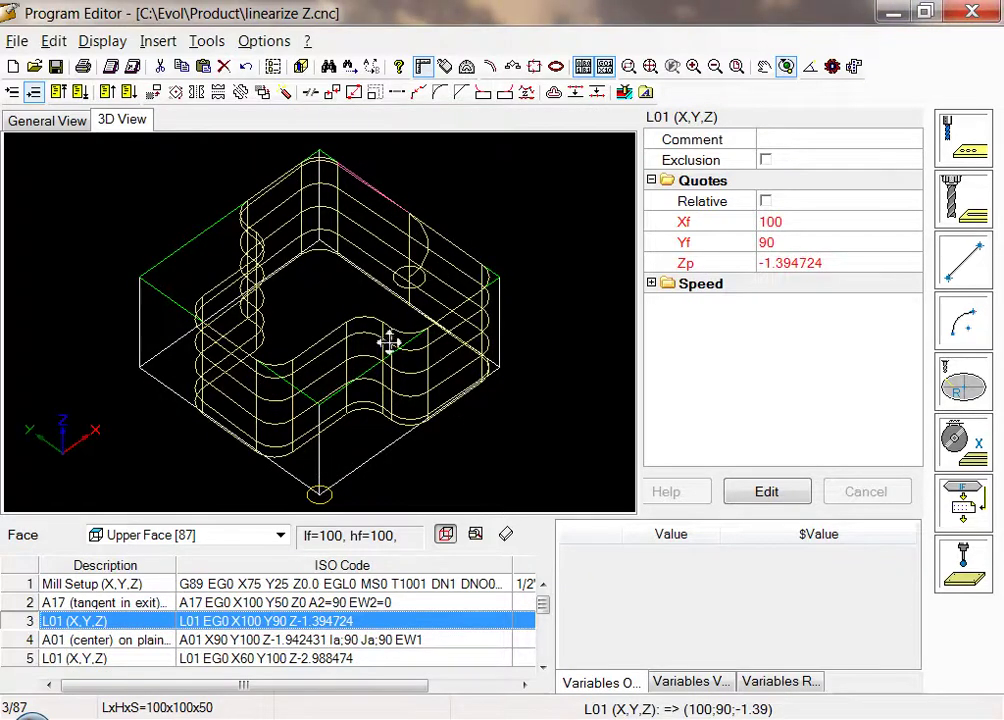
Set up an arc lead-out with relative X Quote -25 and Y Quote 25
{"action": "left_click_drag", "start_coordinate": [388, 341], "coordinate": [305, 282]}
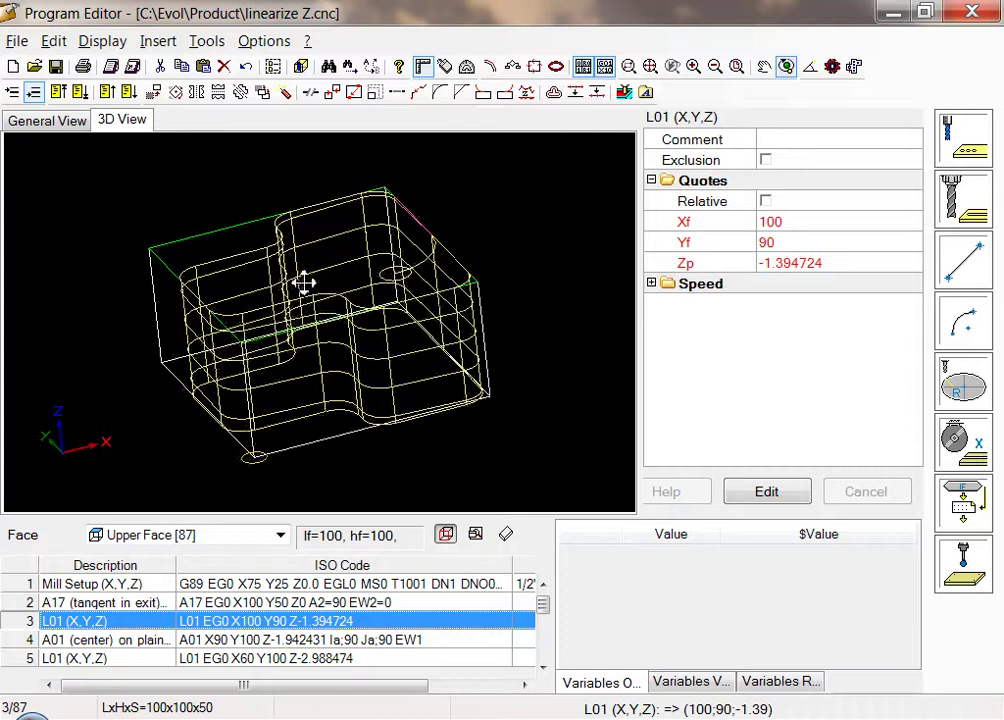
{"action": "left_click", "coordinate": [502, 95]}
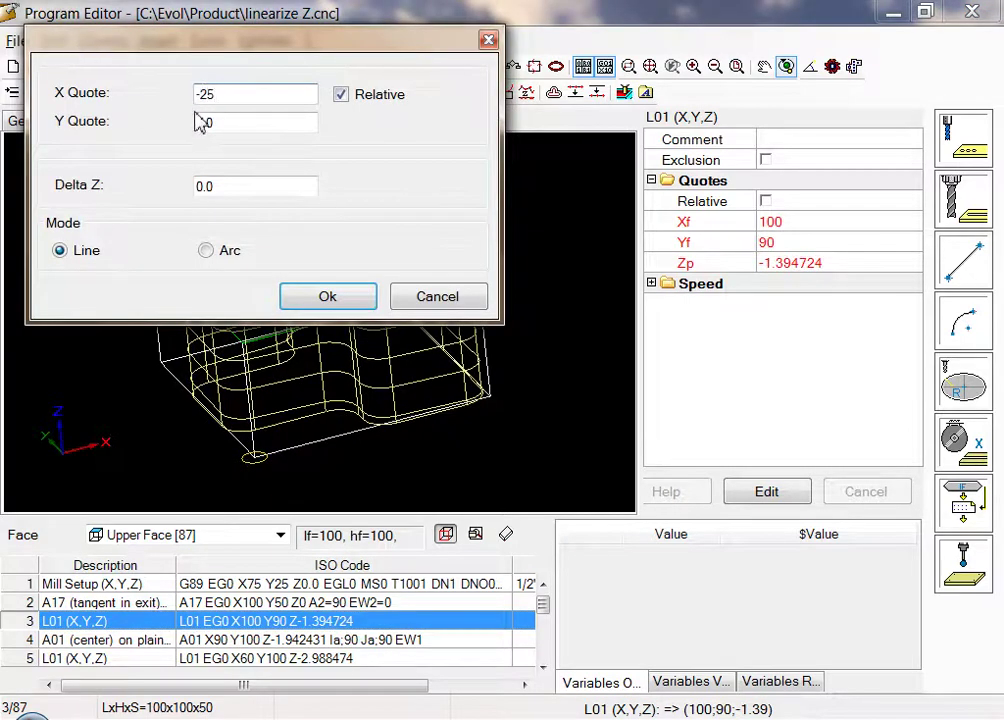
{"action": "key", "text": "Tab"}
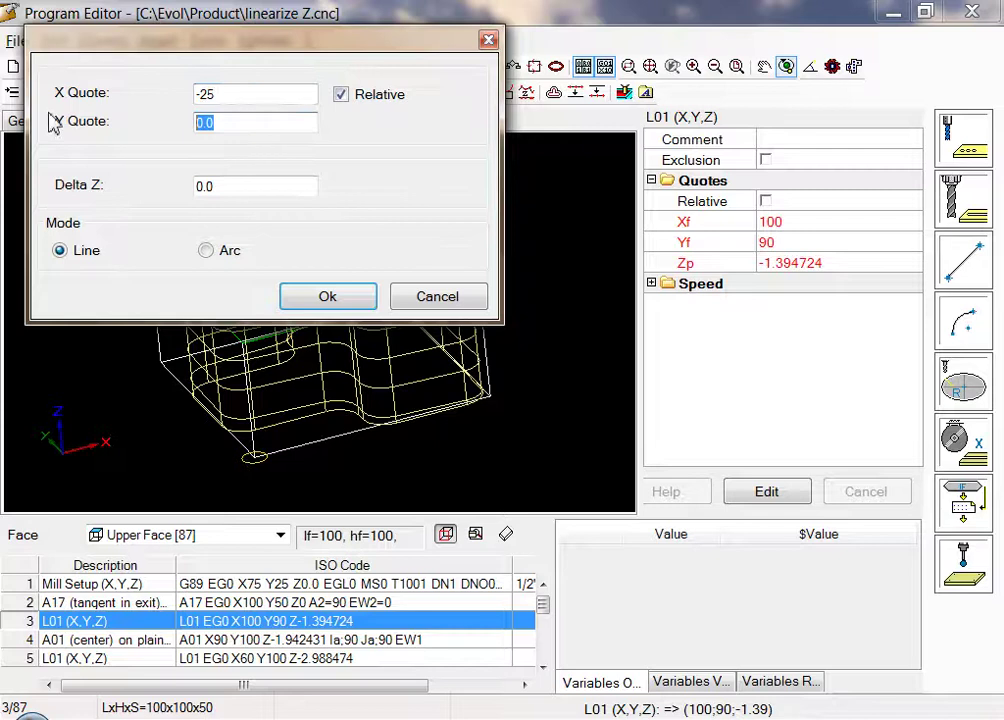
{"action": "type", "text": "25"}
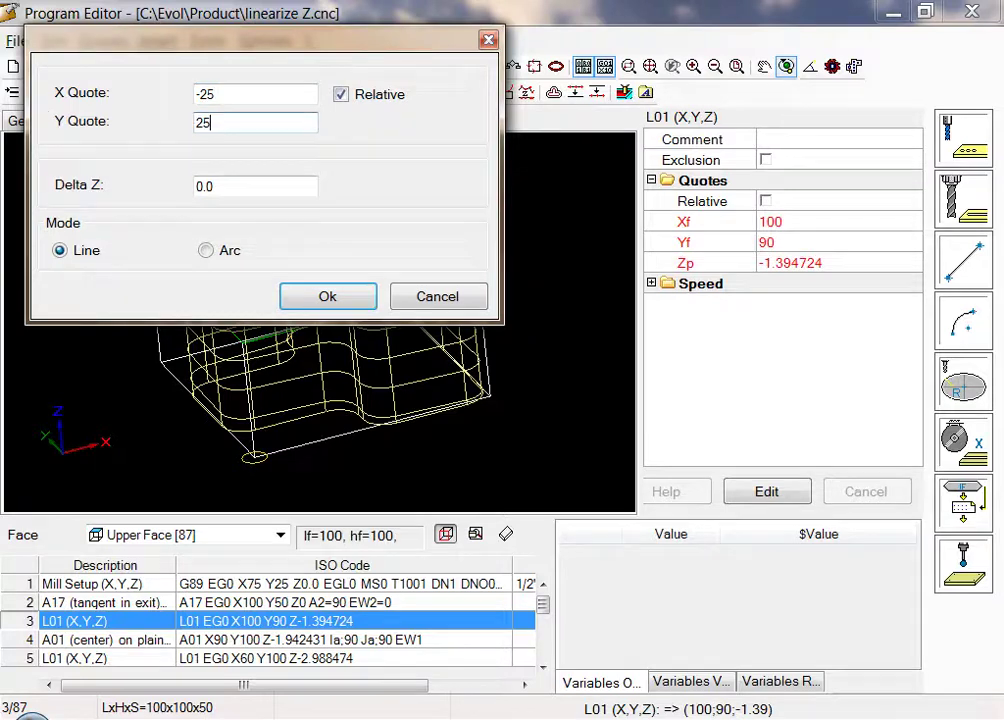
{"action": "left_click", "coordinate": [214, 257]}
{"action": "left_click", "coordinate": [246, 186]}
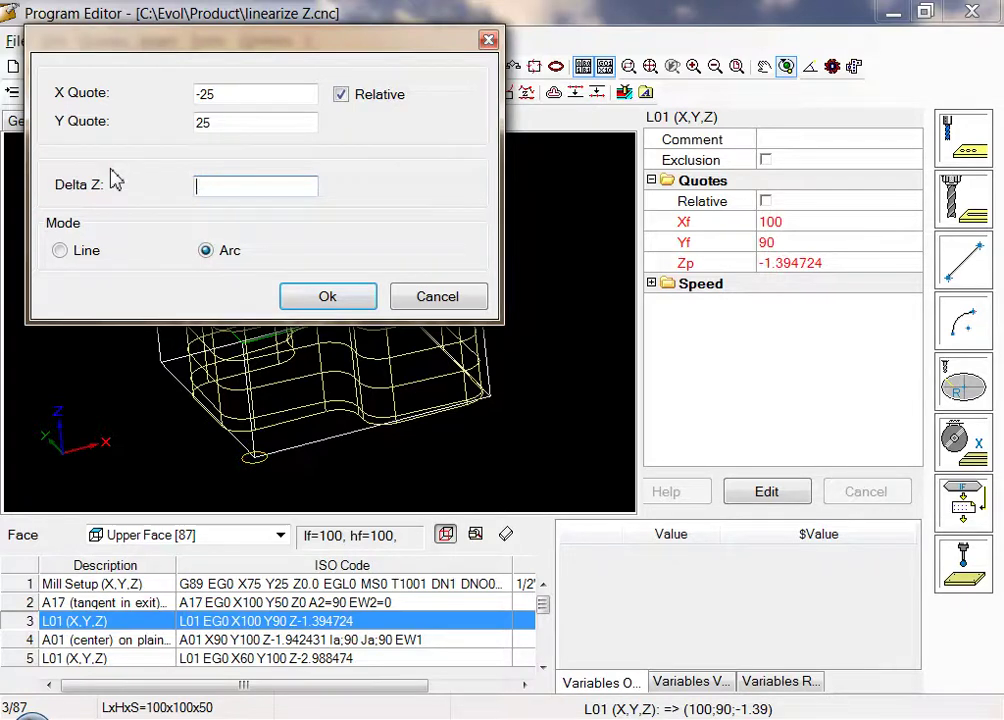
Confirm the arc lead-out and step from Mill Setup to row 88 to review it
{"action": "left_click", "coordinate": [325, 296]}
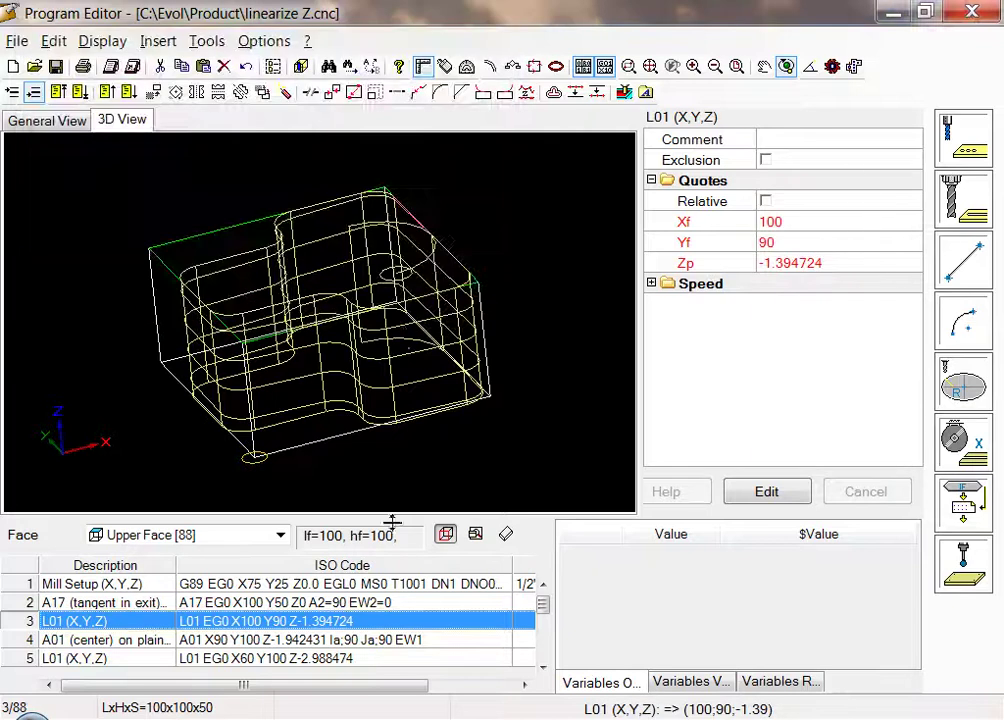
{"action": "left_click_drag", "start_coordinate": [336, 298], "coordinate": [168, 538]}
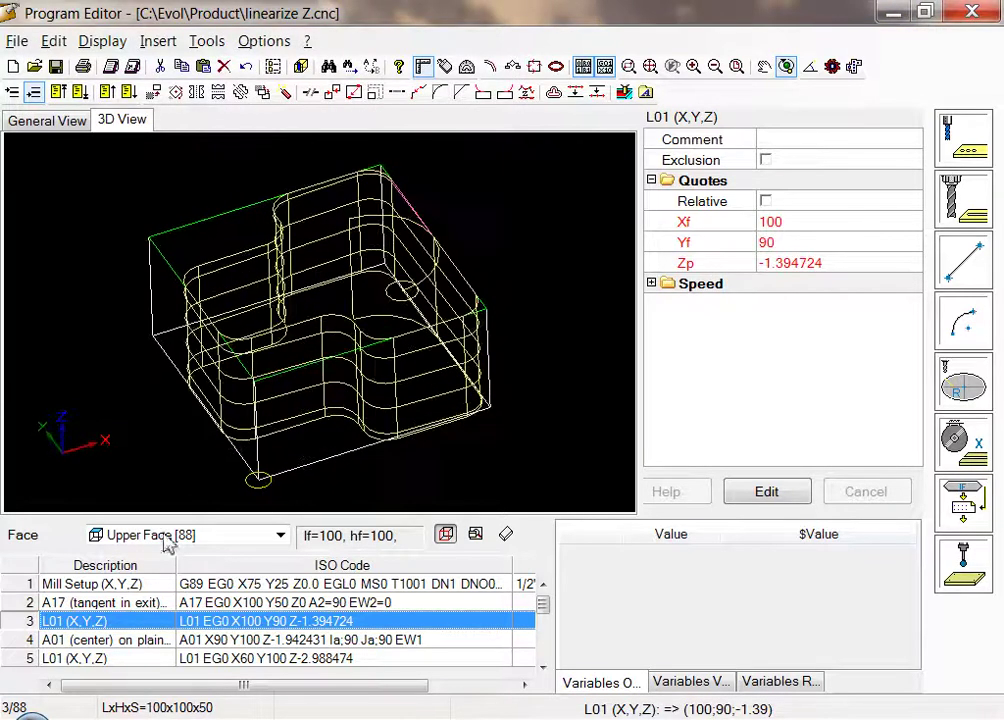
{"action": "left_click", "coordinate": [148, 584]}
{"action": "key", "text": "Down"}
{"action": "key", "text": "Down"}
{"action": "key", "text": "Down"}
{"action": "key", "text": "Down"}
{"action": "key", "text": "Down"}
{"action": "key", "text": "Down"}
{"action": "key", "text": "Down"}
{"action": "key", "text": "Down"}
{"action": "key", "text": "Down"}
{"action": "key", "text": "Down"}
{"action": "key", "text": "Down"}
{"action": "key", "text": "Down"}
{"action": "key", "text": "Down"}
{"action": "key", "text": "Down"}
{"action": "key", "text": "Down"}
{"action": "key", "text": "Down"}
{"action": "key", "text": "Down"}
{"action": "key", "text": "Down"}
{"action": "key", "text": "Down"}
{"action": "key", "text": "Down"}
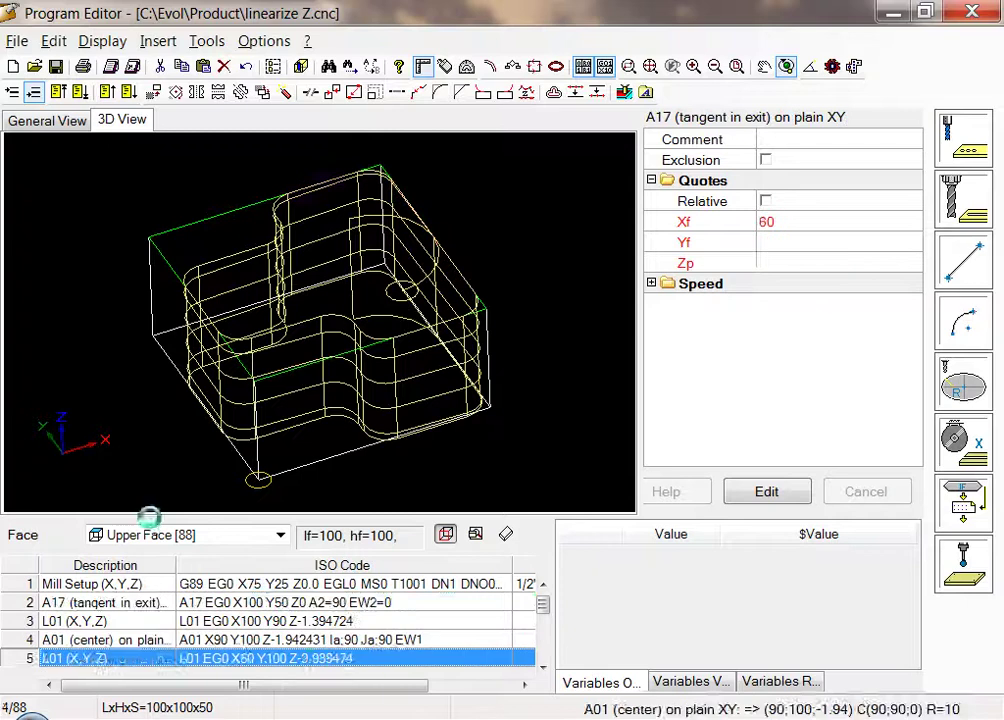
{"action": "key", "text": "Down"}
{"action": "key", "text": "Down"}
{"action": "key", "text": "Down"}
{"action": "key", "text": "Down"}
{"action": "key", "text": "Down"}
{"action": "key", "text": "Down"}
{"action": "key", "text": "Down"}
{"action": "key", "text": "Down"}
{"action": "key", "text": "Down"}
{"action": "key", "text": "Down"}
{"action": "key", "text": "Down"}
{"action": "key", "text": "Down"}
{"action": "key", "text": "Down"}
{"action": "key", "text": "Down"}
{"action": "key", "text": "Down"}
{"action": "key", "text": "Down"}
{"action": "key", "text": "Down"}
{"action": "key", "text": "Down"}
{"action": "key", "text": "Down"}
{"action": "key", "text": "Down"}
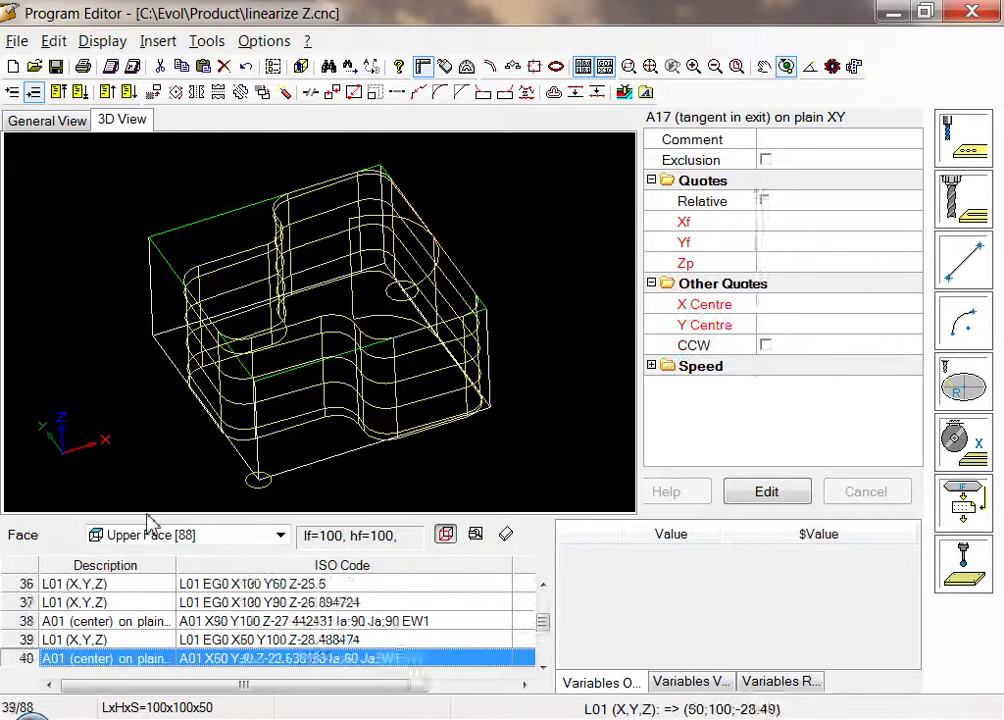
{"action": "key", "text": "Down"}
{"action": "key", "text": "Down"}
{"action": "key", "text": "Down"}
{"action": "key", "text": "Down"}
{"action": "key", "text": "Down"}
{"action": "key", "text": "Down"}
{"action": "key", "text": "Down"}
{"action": "key", "text": "Down"}
{"action": "key", "text": "Down"}
{"action": "key", "text": "Down"}
{"action": "key", "text": "Down"}
{"action": "key", "text": "Down"}
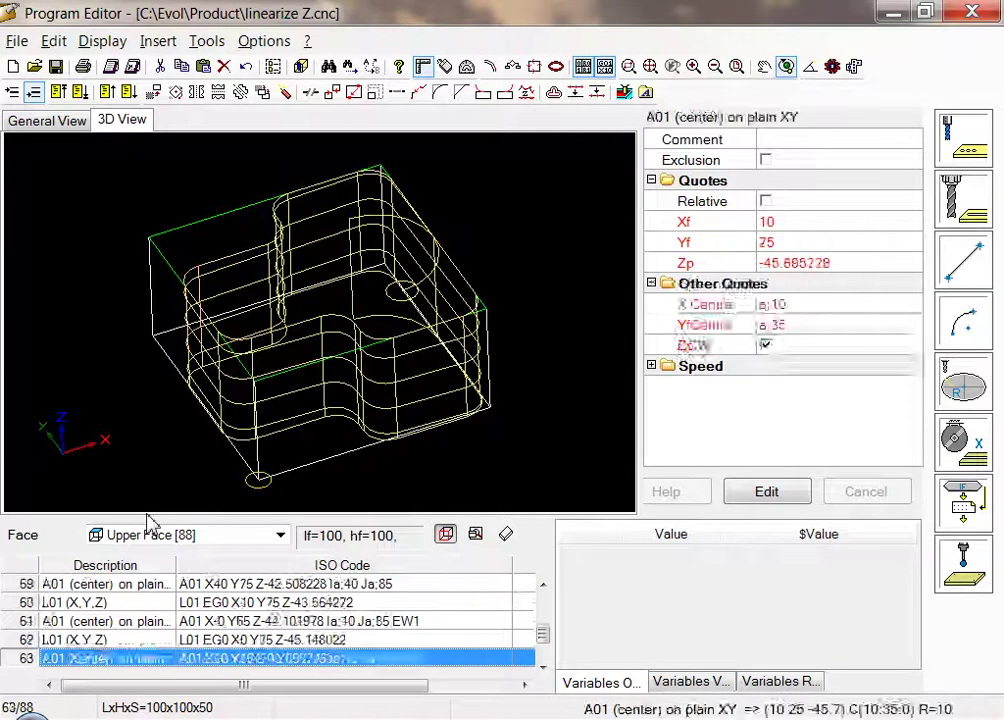
{"action": "key", "text": "Down"}
{"action": "key", "text": "Down"}
{"action": "key", "text": "Down"}
{"action": "key", "text": "Down"}
{"action": "key", "text": "Down"}
{"action": "key", "text": "Down"}
{"action": "key", "text": "Down"}
{"action": "key", "text": "Down"}
{"action": "key", "text": "Down"}
{"action": "key", "text": "Down"}
{"action": "key", "text": "Down"}
{"action": "key", "text": "Down"}
{"action": "key", "text": "Down"}
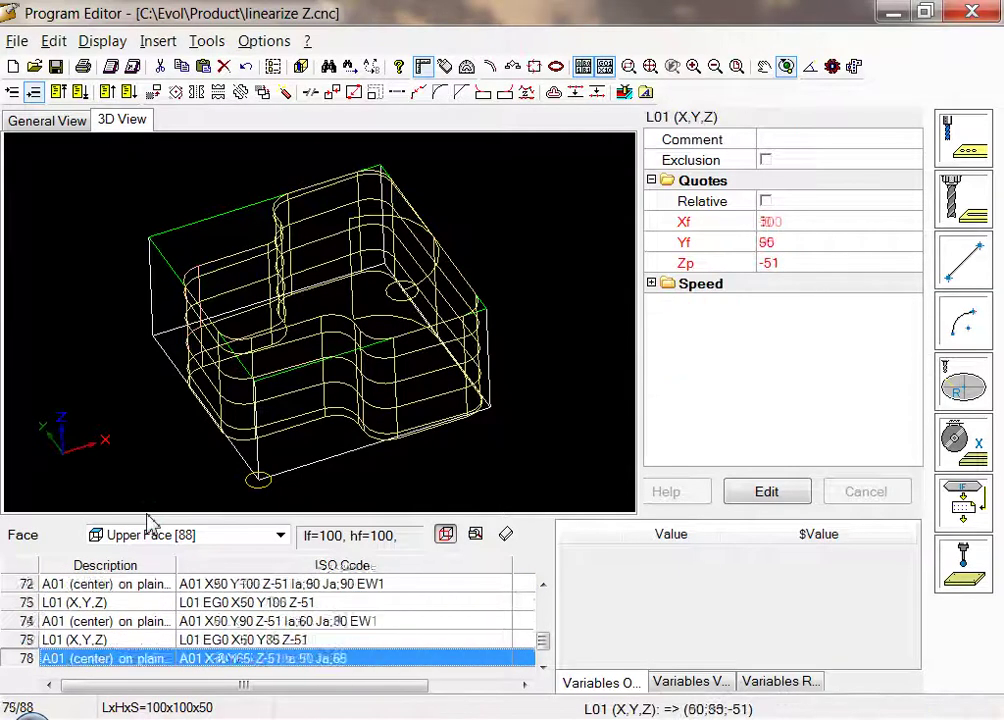
{"action": "key", "text": "Down"}
{"action": "key", "text": "Down"}
{"action": "key", "text": "Down"}
{"action": "key", "text": "Down"}
{"action": "key", "text": "Down"}
{"action": "key", "text": "Down"}
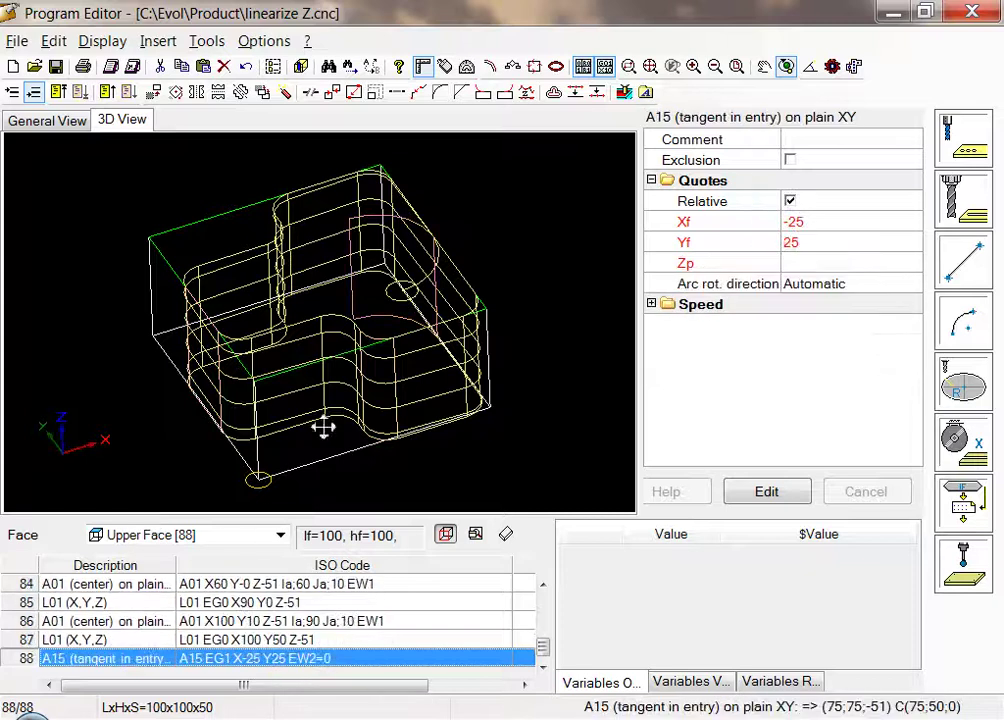
{"action": "left_click_drag", "start_coordinate": [322, 427], "coordinate": [336, 392]}
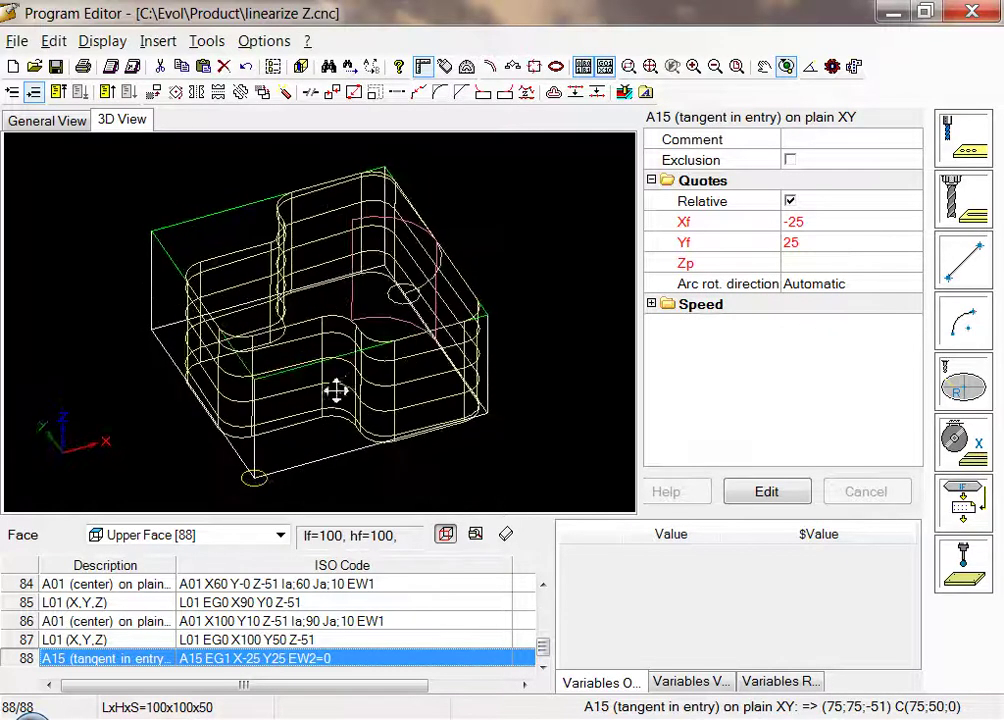